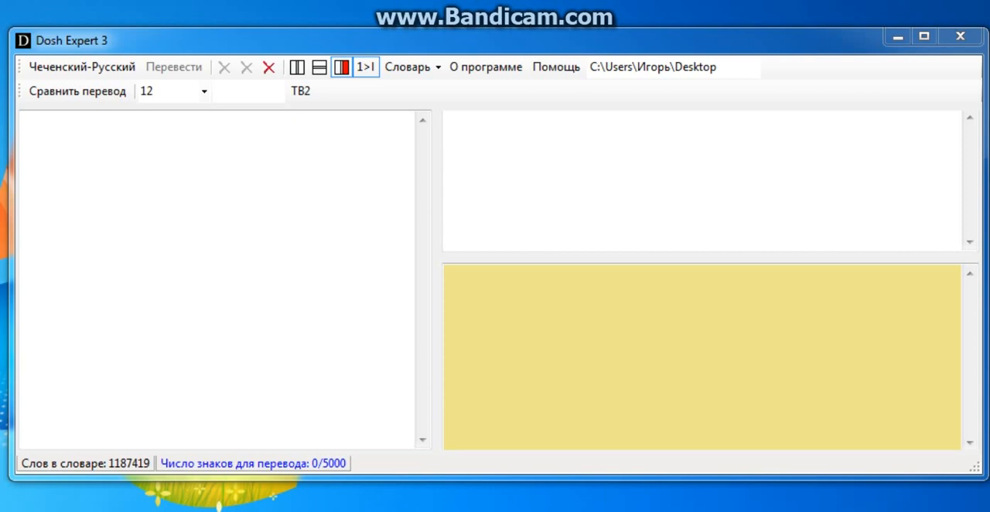
Paste the four-line Chechen verse beginning "Дас доьгIна" into the empty source text area
{"action": "left_click", "coordinate": [53, 128]}
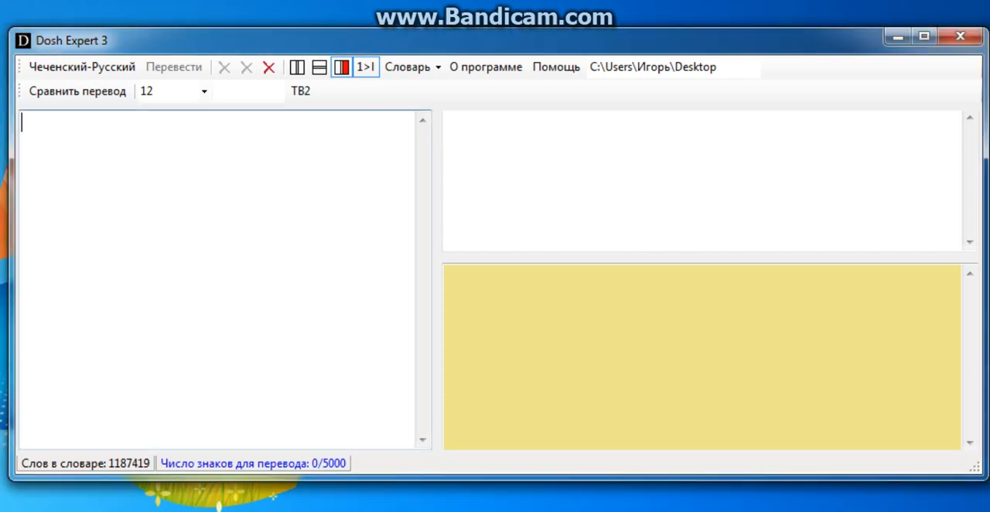
{"action": "right_click", "coordinate": [52, 129]}
{"action": "left_click", "coordinate": [110, 215]}
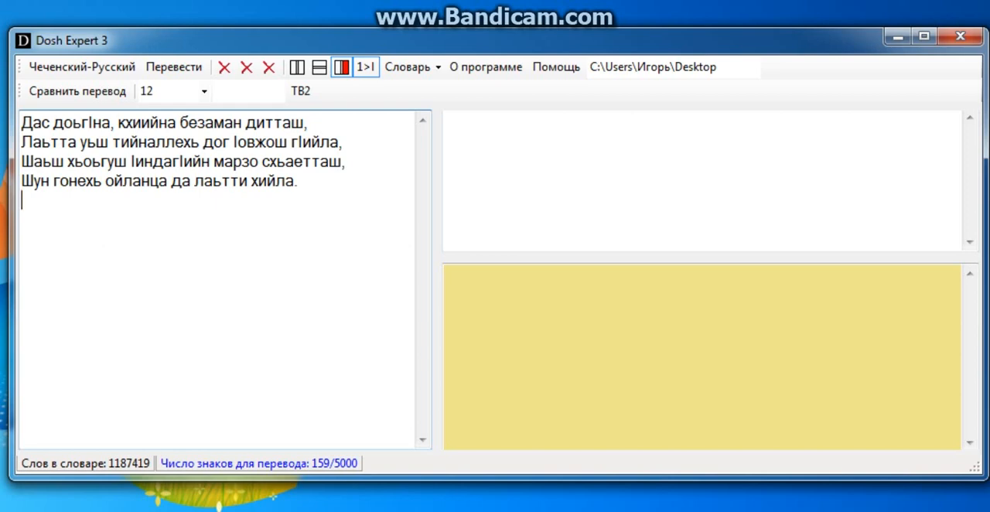
Translate the verse from Chechen to Russian and make the translation pane slightly taller
{"action": "left_click", "coordinate": [299, 181]}
{"action": "left_click", "coordinate": [346, 162]}
{"action": "left_click", "coordinate": [343, 142]}
{"action": "left_click", "coordinate": [308, 123]}
{"action": "left_click", "coordinate": [342, 143]}
{"action": "left_click", "coordinate": [298, 181]}
{"action": "left_click", "coordinate": [193, 67]}
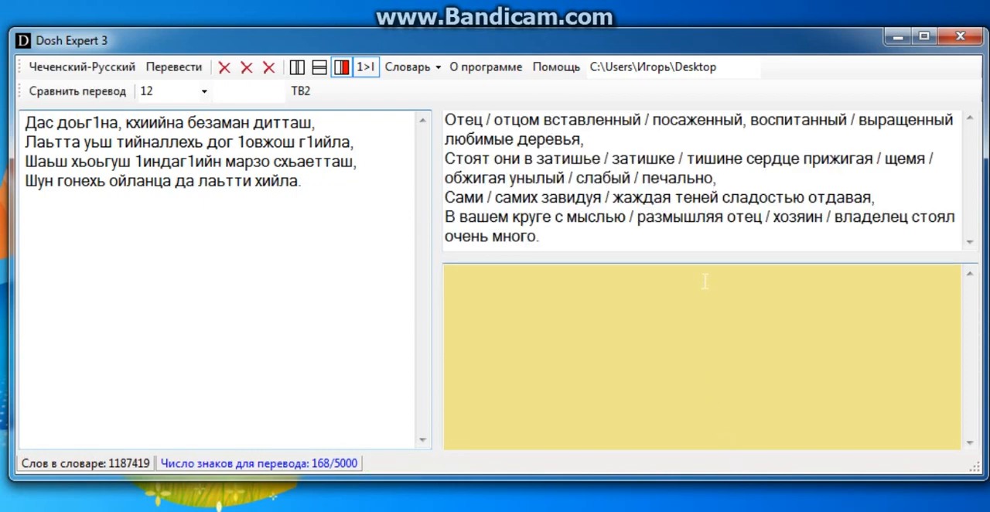
{"action": "left_click_drag", "start_coordinate": [694, 256], "coordinate": [695, 270]}
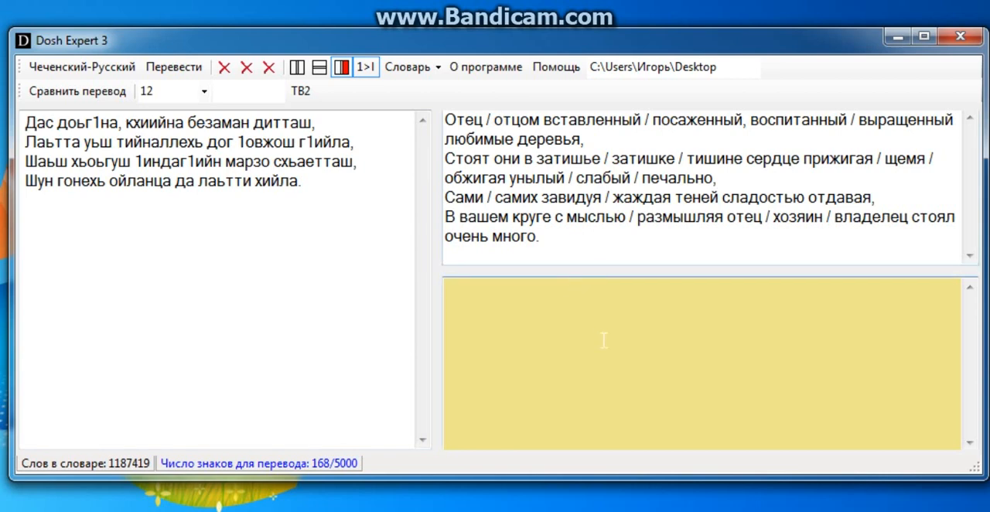
Reduce the variants "Отец / отцом" at the start of the translation's first line to "Отцом"
{"action": "key", "text": "BackSpace"}
{"action": "key", "text": "BackSpace"}
{"action": "key", "text": "BackSpace"}
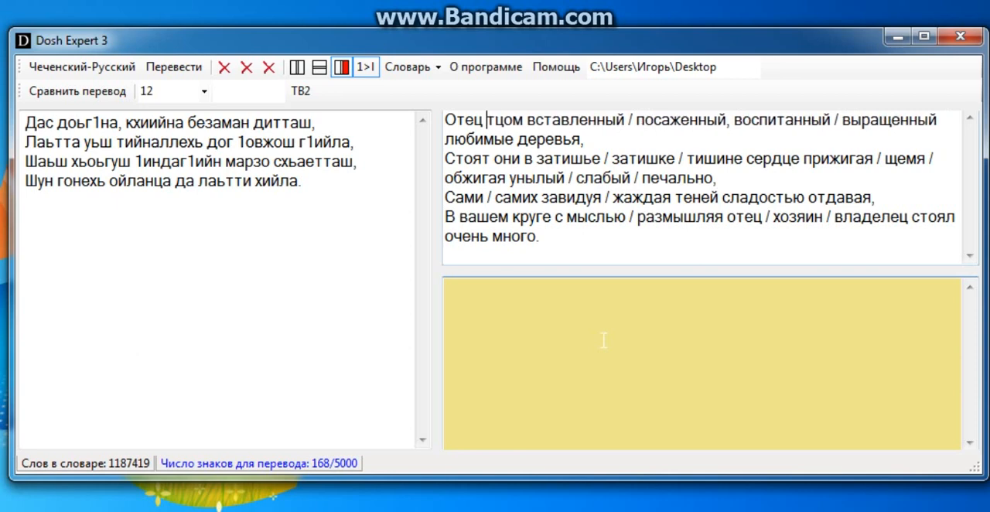
{"action": "key", "text": "BackSpace"}
{"action": "key", "text": "BackSpace"}
{"action": "key", "text": "BackSpace"}
{"action": "key", "text": "BackSpace"}
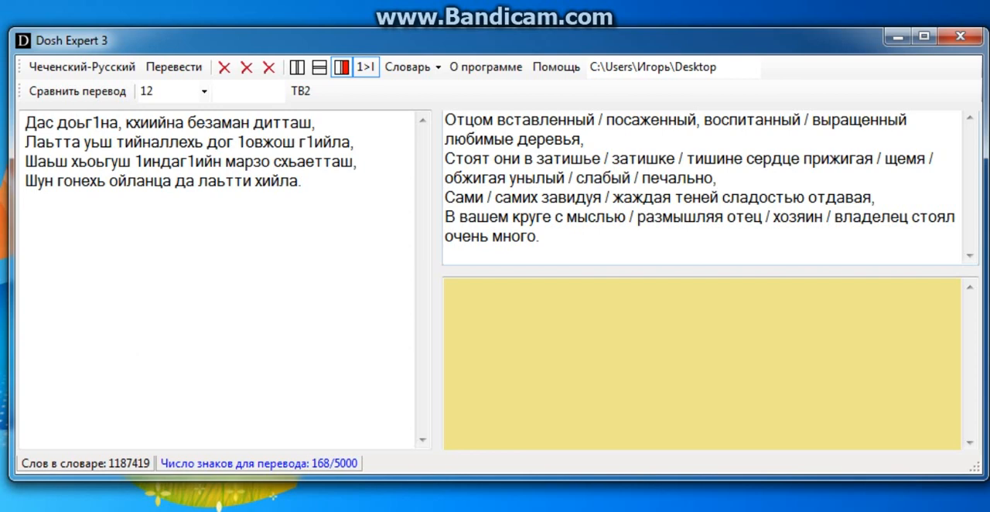
Replace "вставленный / посаженный" in the first translated line with the plural "посаженные"
{"action": "left_click", "coordinate": [607, 120]}
{"action": "key", "text": "BackSpace"}
{"action": "key", "text": "BackSpace"}
{"action": "key", "text": "BackSpace"}
{"action": "key", "text": "BackSpace"}
{"action": "key", "text": "BackSpace"}
{"action": "key", "text": "BackSpace"}
{"action": "key", "text": "BackSpace"}
{"action": "key", "text": "BackSpace"}
{"action": "key", "text": "BackSpace"}
{"action": "key", "text": "BackSpace"}
{"action": "key", "text": "BackSpace"}
{"action": "key", "text": "BackSpace"}
{"action": "key", "text": "BackSpace"}
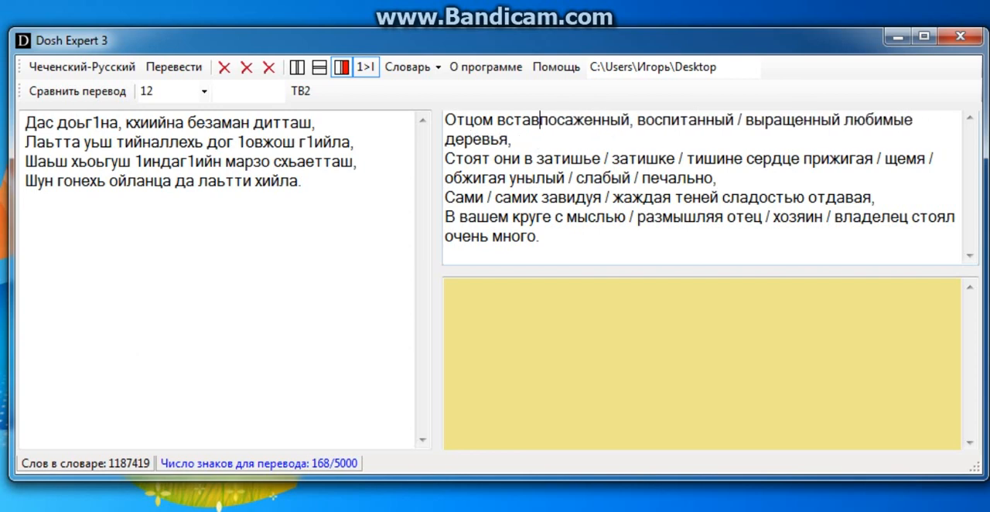
{"action": "key", "text": "BackSpace"}
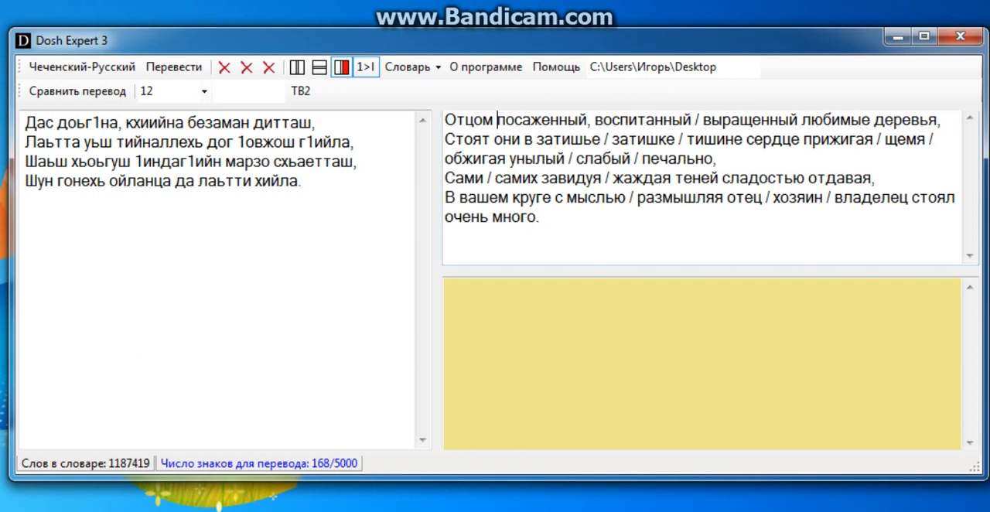
{"action": "left_click", "coordinate": [588, 120]}
{"action": "key", "text": "BackSpace"}
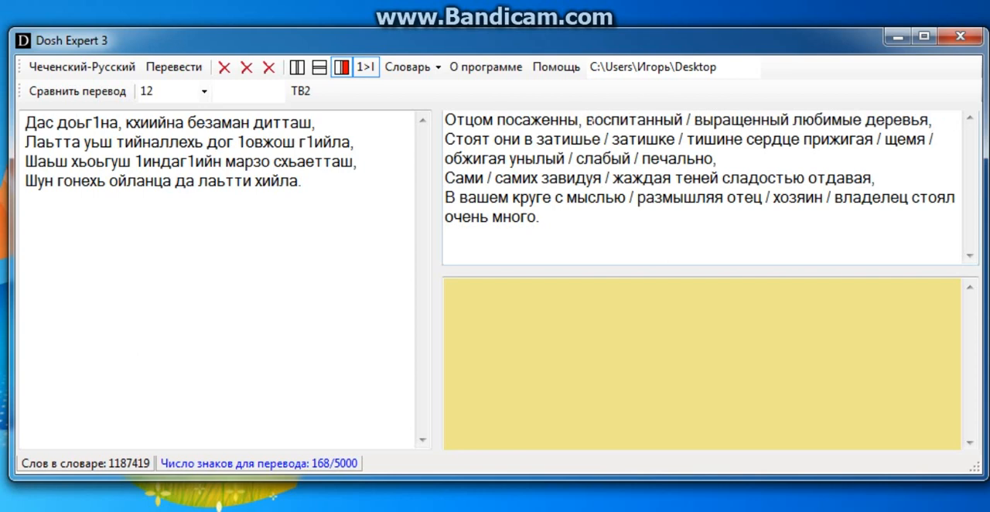
{"action": "type", "text": "е"}
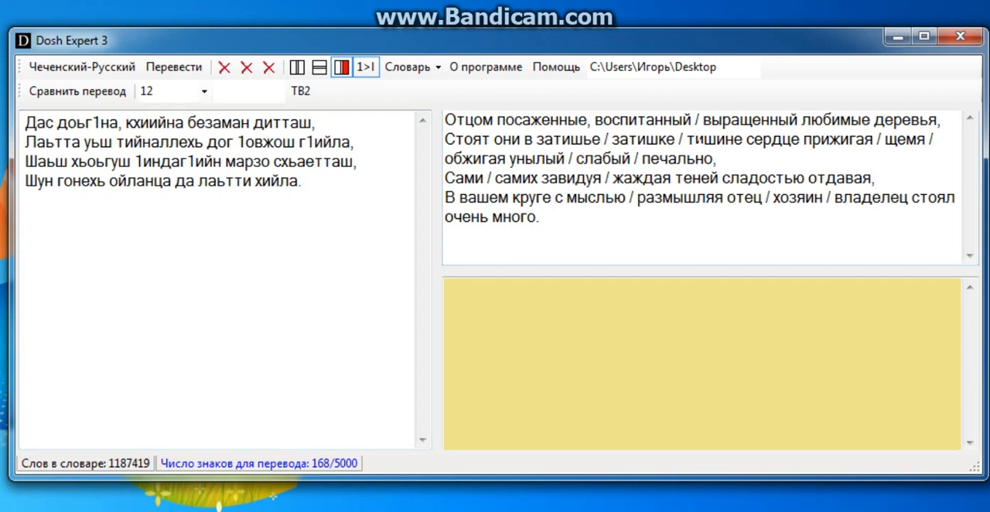
Replace "воспитанный / выращенный" in the first translated line with the plural "выращенные"
{"action": "left_click", "coordinate": [703, 120]}
{"action": "key", "text": "BackSpace"}
{"action": "key", "text": "BackSpace"}
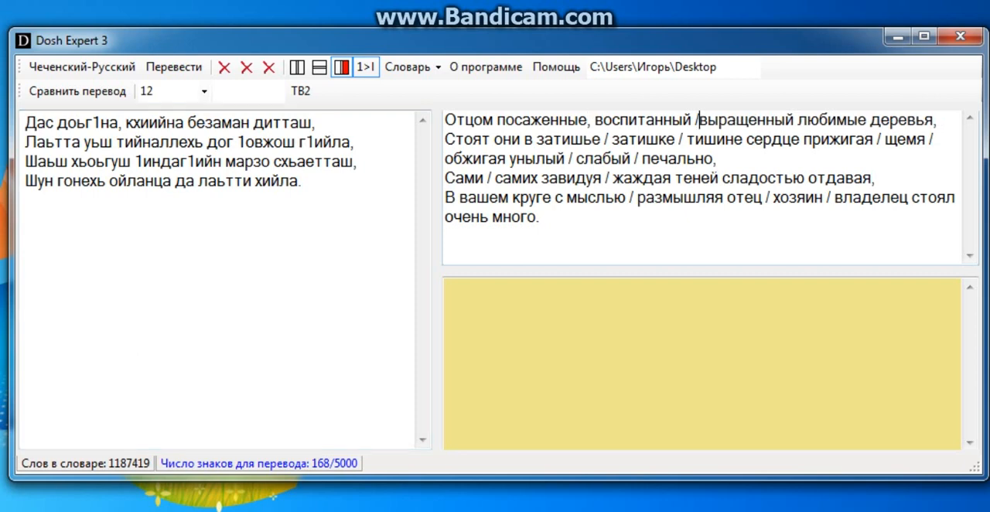
{"action": "key", "text": "BackSpace"}
{"action": "key", "text": "BackSpace"}
{"action": "key", "text": "BackSpace"}
{"action": "key", "text": "BackSpace"}
{"action": "key", "text": "BackSpace"}
{"action": "key", "text": "BackSpace"}
{"action": "key", "text": "BackSpace"}
{"action": "key", "text": "BackSpace"}
{"action": "key", "text": "BackSpace"}
{"action": "key", "text": "BackSpace"}
{"action": "key", "text": "BackSpace"}
{"action": "key", "text": "BackSpace"}
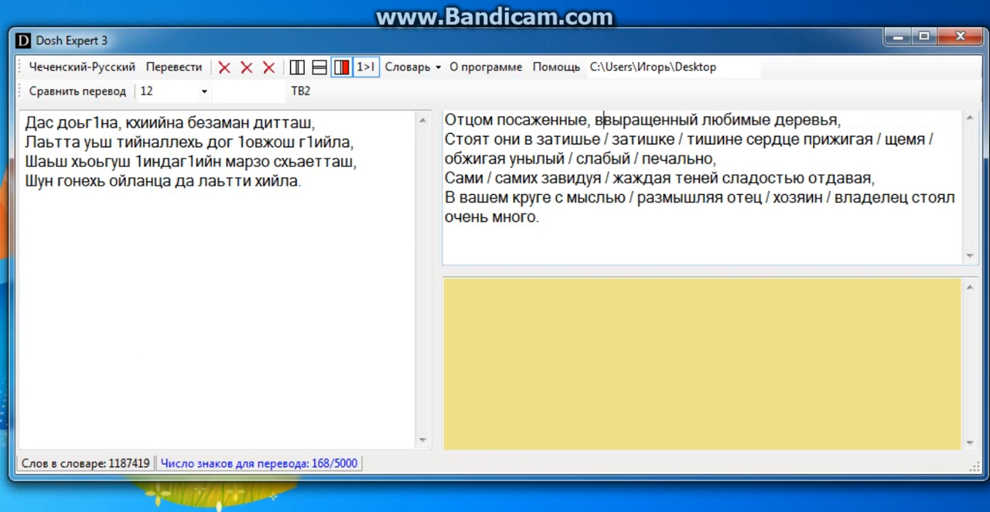
{"action": "left_click", "coordinate": [690, 120]}
{"action": "key", "text": "BackSpace"}
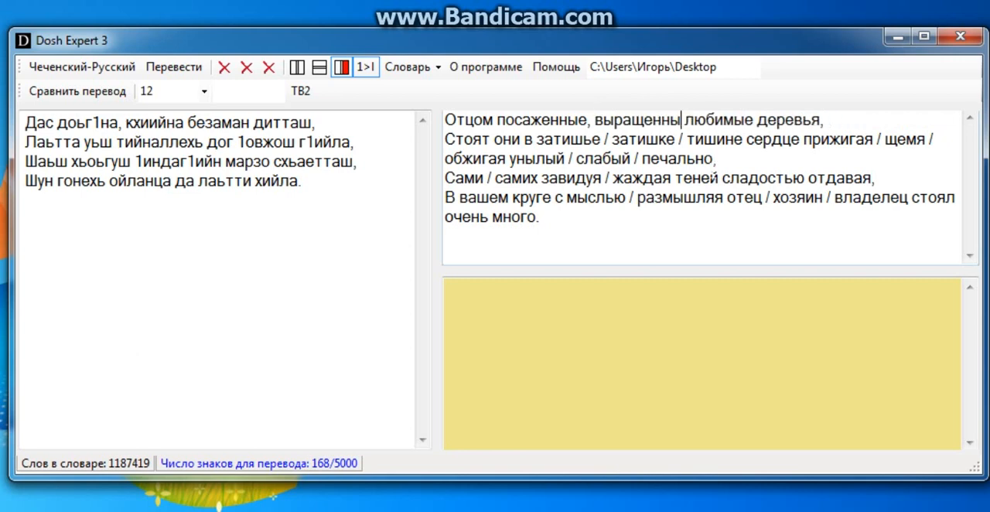
{"action": "type", "text": "е"}
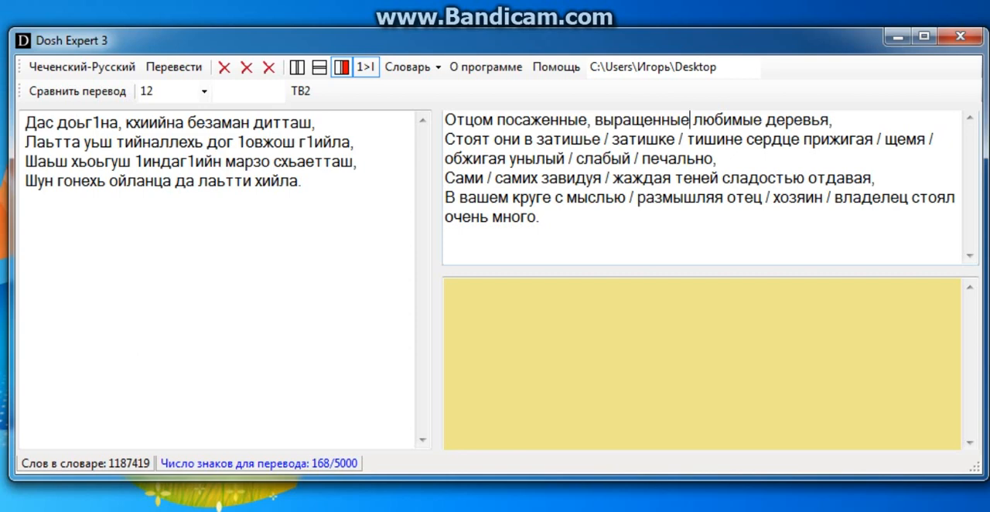
Delete the variants "затишье / затишке /" from the second translated line, keeping only "тишине"
{"action": "key", "text": "Down"}
{"action": "key", "text": "BackSpace"}
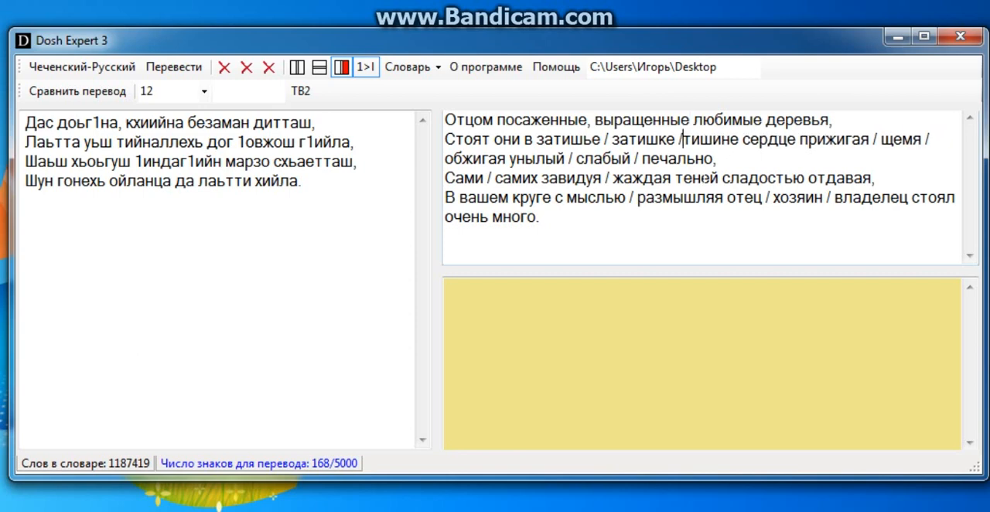
{"action": "key", "text": "BackSpace"}
{"action": "key", "text": "BackSpace"}
{"action": "key", "text": "BackSpace"}
{"action": "key", "text": "BackSpace"}
{"action": "key", "text": "BackSpace"}
{"action": "key", "text": "BackSpace"}
{"action": "key", "text": "BackSpace"}
{"action": "key", "text": "BackSpace"}
{"action": "key", "text": "BackSpace"}
{"action": "key", "text": "BackSpace"}
{"action": "key", "text": "BackSpace"}
{"action": "key", "text": "BackSpace"}
{"action": "key", "text": "BackSpace"}
{"action": "key", "text": "BackSpace"}
{"action": "key", "text": "BackSpace"}
{"action": "key", "text": "BackSpace"}
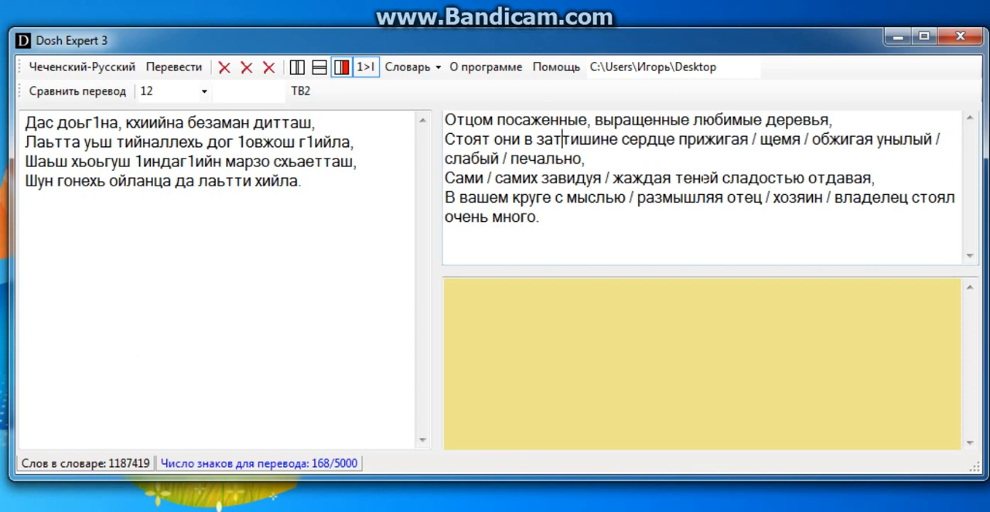
{"action": "key", "text": "BackSpace"}
{"action": "key", "text": "BackSpace"}
{"action": "key", "text": "BackSpace"}
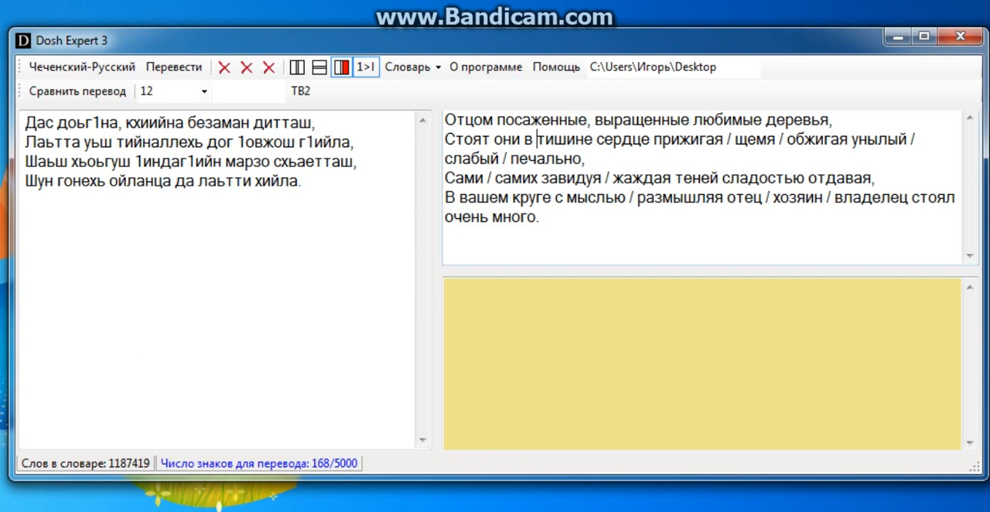
Delete the variants "прижигая" and "обжигая" with their slashes from the second translated line, keeping "щемя"
{"action": "left_click_drag", "start_coordinate": [736, 140], "coordinate": [732, 140]}
{"action": "key", "text": "BackSpace"}
{"action": "key", "text": "BackSpace"}
{"action": "key", "text": "BackSpace"}
{"action": "key", "text": "BackSpace"}
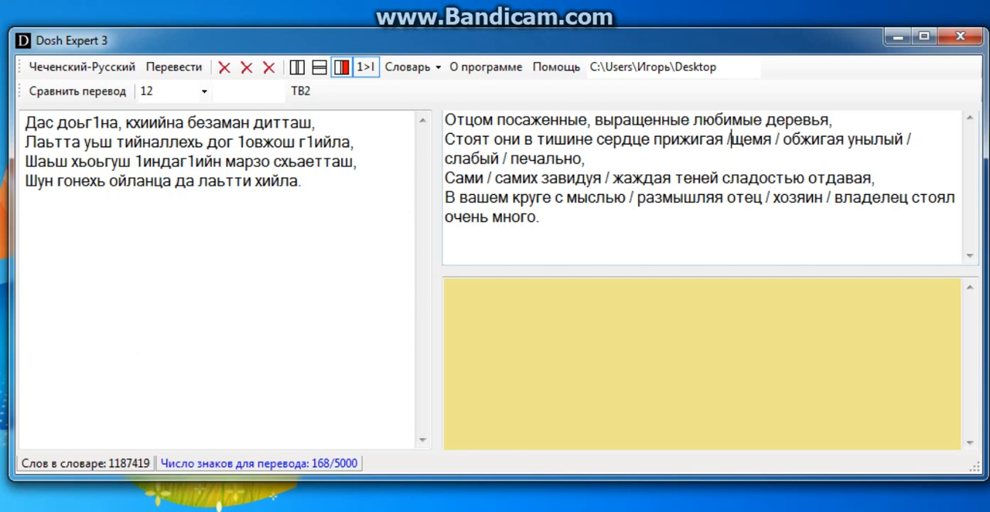
{"action": "key", "text": "BackSpace"}
{"action": "key", "text": "BackSpace"}
{"action": "key", "text": "BackSpace"}
{"action": "key", "text": "BackSpace"}
{"action": "key", "text": "BackSpace"}
{"action": "key", "text": "BackSpace"}
{"action": "key", "text": "BackSpace"}
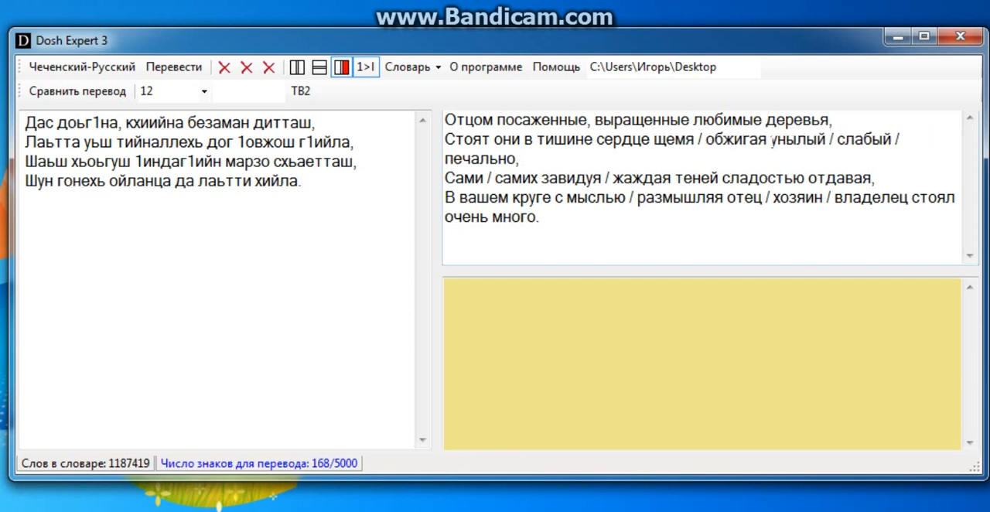
{"action": "left_click", "coordinate": [771, 139]}
{"action": "key", "text": "BackSpace"}
{"action": "key", "text": "BackSpace"}
{"action": "key", "text": "BackSpace"}
{"action": "key", "text": "BackSpace"}
{"action": "key", "text": "BackSpace"}
{"action": "key", "text": "BackSpace"}
{"action": "key", "text": "BackSpace"}
{"action": "key", "text": "BackSpace"}
{"action": "key", "text": "BackSpace"}
{"action": "key", "text": "BackSpace"}
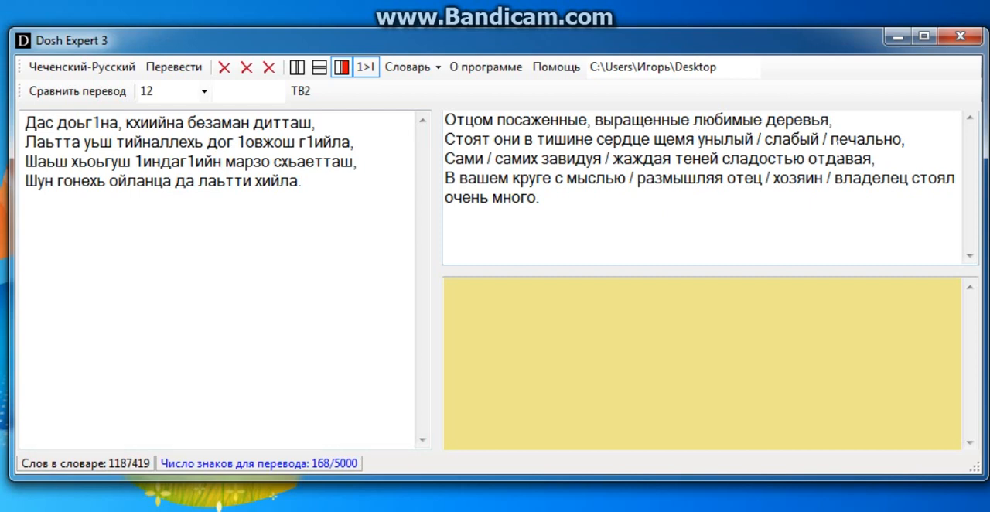
Delete "унылый / слабый /" from the second translated line, keeping only "печально"
{"action": "left_click", "coordinate": [832, 140]}
{"action": "key", "text": "BackSpace"}
{"action": "key", "text": "BackSpace"}
{"action": "key", "text": "BackSpace"}
{"action": "key", "text": "BackSpace"}
{"action": "key", "text": "BackSpace"}
{"action": "key", "text": "BackSpace"}
{"action": "key", "text": "BackSpace"}
{"action": "key", "text": "BackSpace"}
{"action": "key", "text": "BackSpace"}
{"action": "key", "text": "BackSpace"}
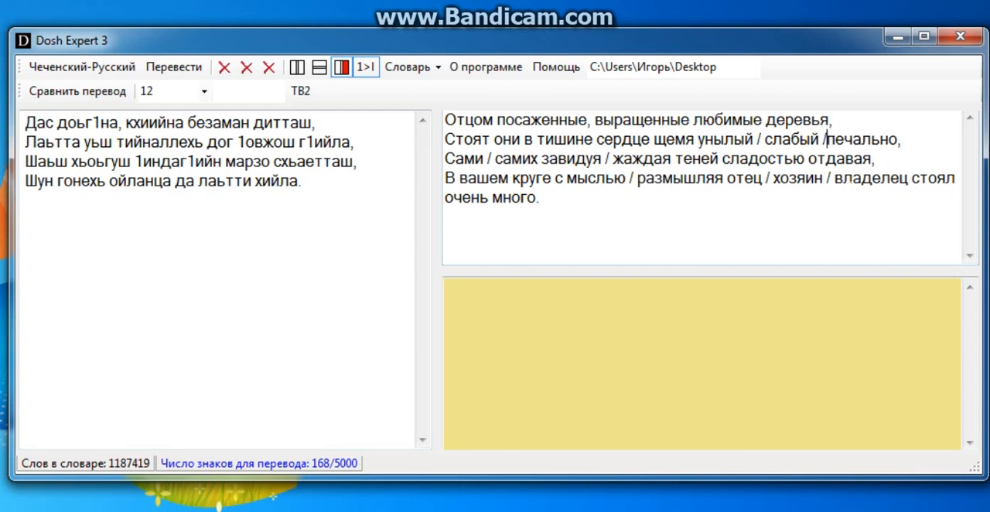
{"action": "key", "text": "BackSpace"}
{"action": "key", "text": "BackSpace"}
{"action": "key", "text": "BackSpace"}
{"action": "key", "text": "BackSpace"}
{"action": "key", "text": "BackSpace"}
{"action": "key", "text": "BackSpace"}
{"action": "key", "text": "BackSpace"}
{"action": "key", "text": "BackSpace"}
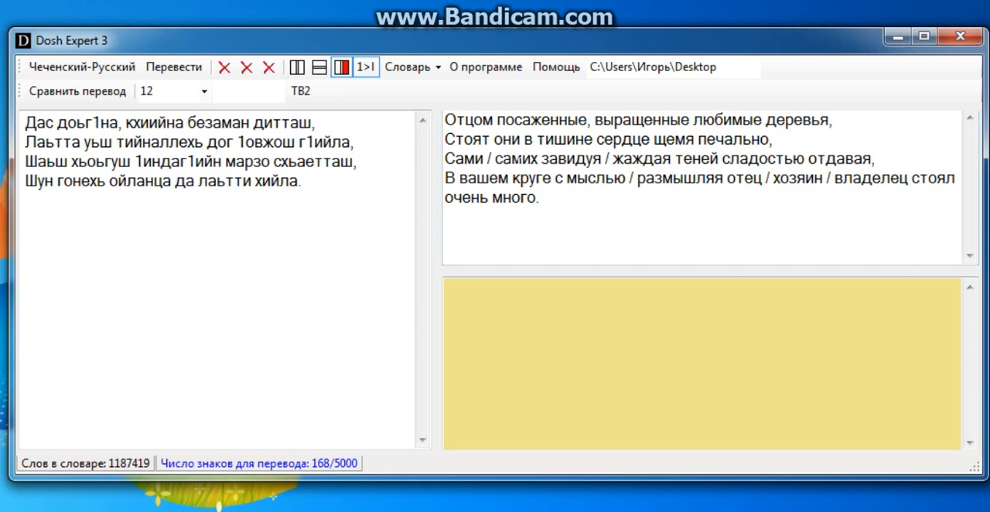
Reduce the variants "Сами / самих" at the start of the third translated line to "Самих"
{"action": "left_click", "coordinate": [504, 159]}
{"action": "key", "text": "BackSpace"}
{"action": "key", "text": "BackSpace"}
{"action": "key", "text": "BackSpace"}
{"action": "key", "text": "BackSpace"}
{"action": "key", "text": "BackSpace"}
{"action": "key", "text": "BackSpace"}
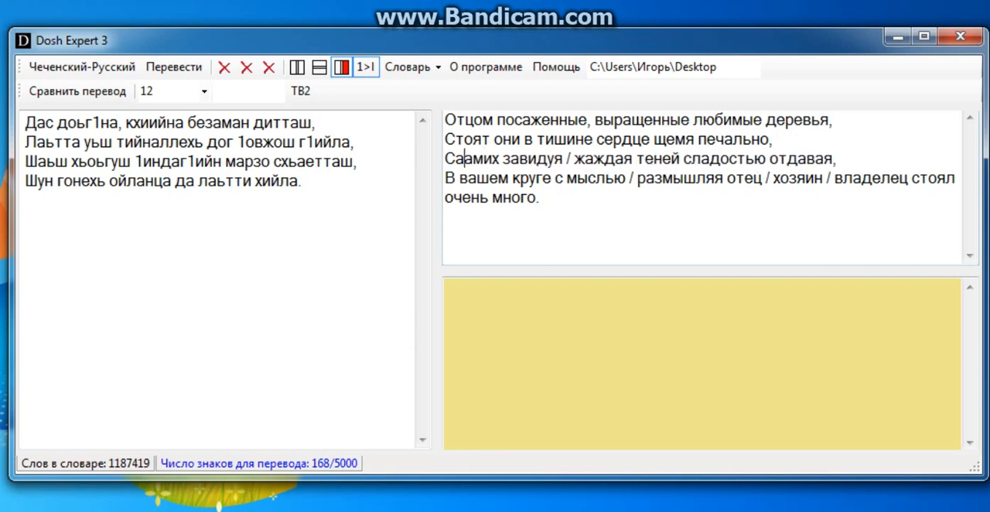
{"action": "key", "text": "BackSpace"}
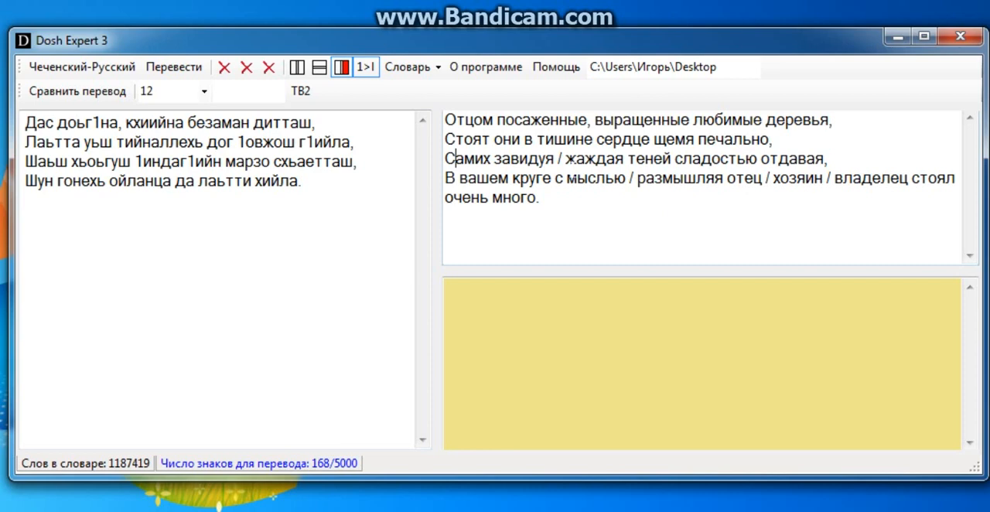
Delete the variant "завидуя /" from the third translated line, keeping "жаждая"
{"action": "left_click", "coordinate": [567, 159]}
{"action": "key", "text": "BackSpace"}
{"action": "key", "text": "BackSpace"}
{"action": "key", "text": "BackSpace"}
{"action": "key", "text": "BackSpace"}
{"action": "key", "text": "BackSpace"}
{"action": "key", "text": "BackSpace"}
{"action": "key", "text": "BackSpace"}
{"action": "key", "text": "BackSpace"}
{"action": "key", "text": "BackSpace"}
{"action": "key", "text": "BackSpace"}
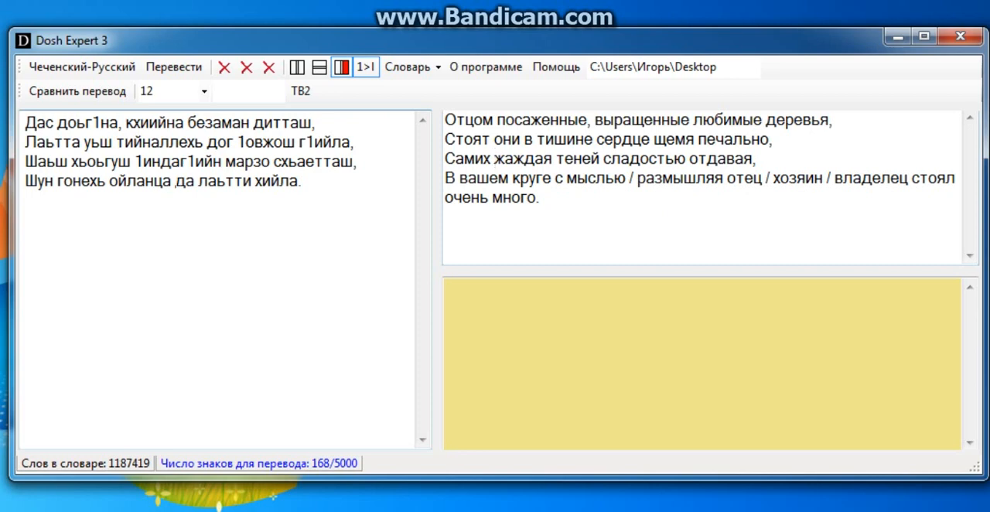
Check the source word "ойланца" and delete "/ размышляя" from the fourth translated line, keeping "с мыслью"
{"action": "left_click_drag", "start_coordinate": [177, 181], "coordinate": [109, 181]}
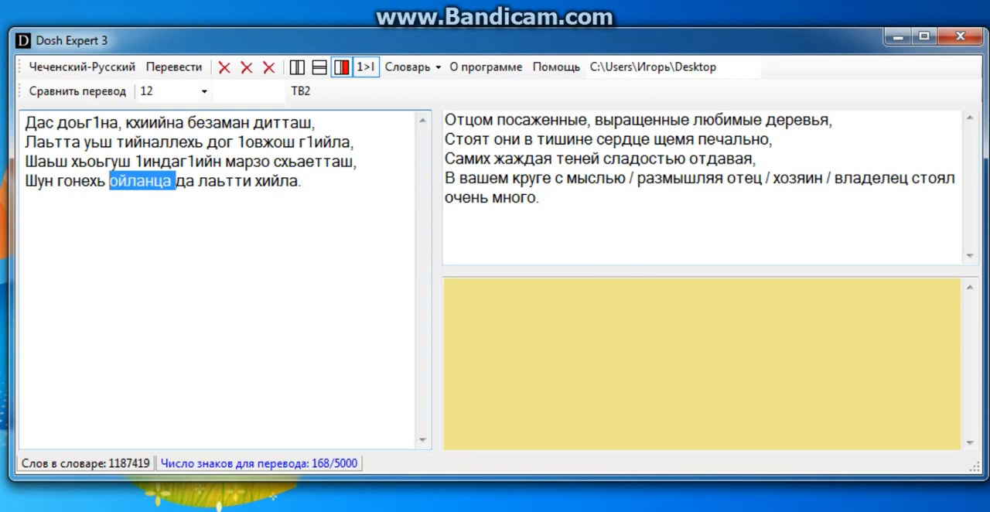
{"action": "left_click", "coordinate": [607, 179]}
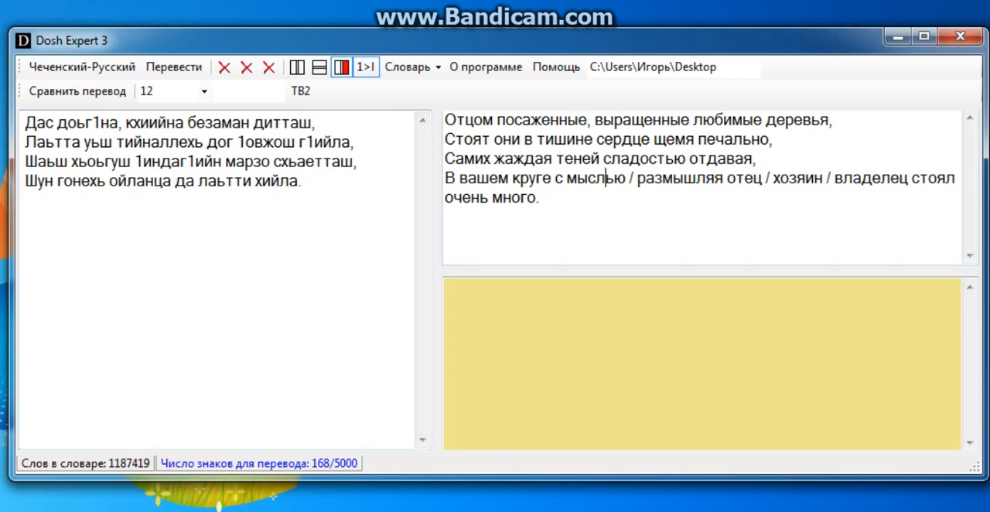
{"action": "key", "text": "BackSpace"}
{"action": "key", "text": "BackSpace"}
{"action": "key", "text": "BackSpace"}
{"action": "key", "text": "BackSpace"}
{"action": "key", "text": "BackSpace"}
{"action": "key", "text": "BackSpace"}
{"action": "key", "text": "BackSpace"}
{"action": "key", "text": "BackSpace"}
{"action": "key", "text": "BackSpace"}
{"action": "key", "text": "BackSpace"}
{"action": "key", "text": "BackSpace"}
{"action": "key", "text": "BackSpace"}
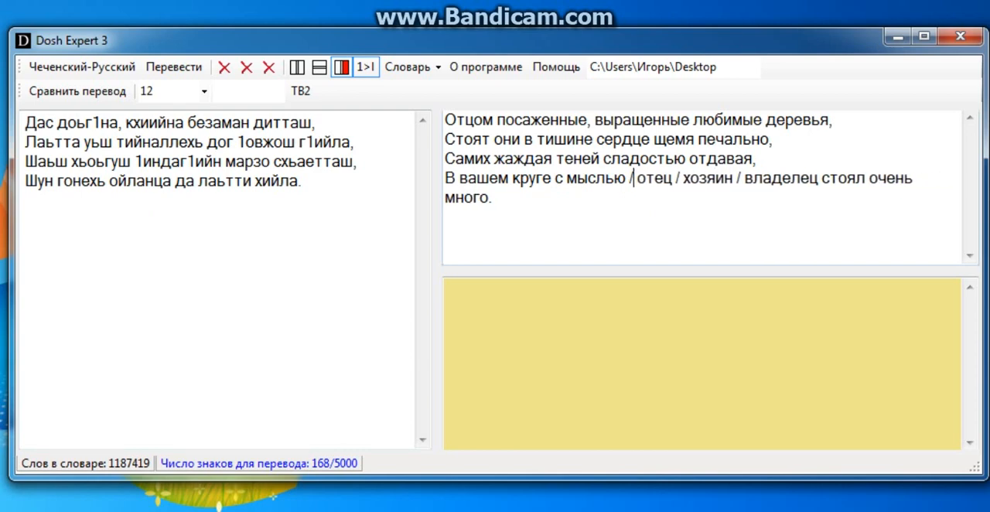
{"action": "key", "text": "BackSpace"}
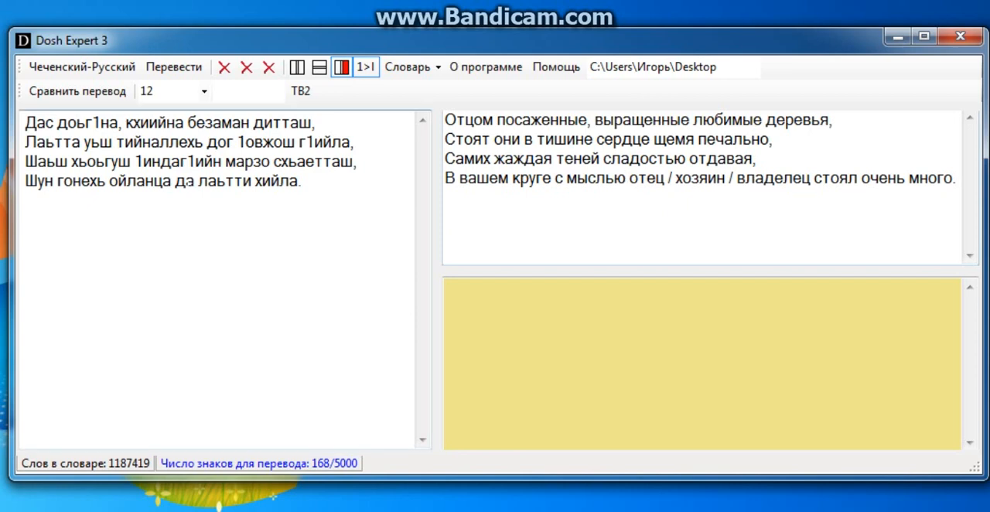
Check the source word "да" and delete "/ хозяин / владелец" from the fourth translated line, keeping "отец"
{"action": "double_click", "coordinate": [183, 181]}
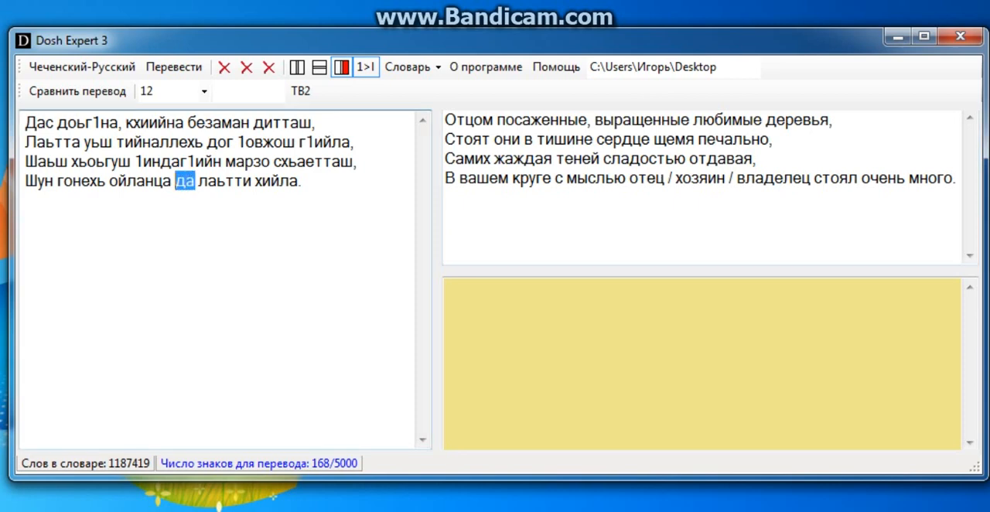
{"action": "left_click", "coordinate": [666, 179]}
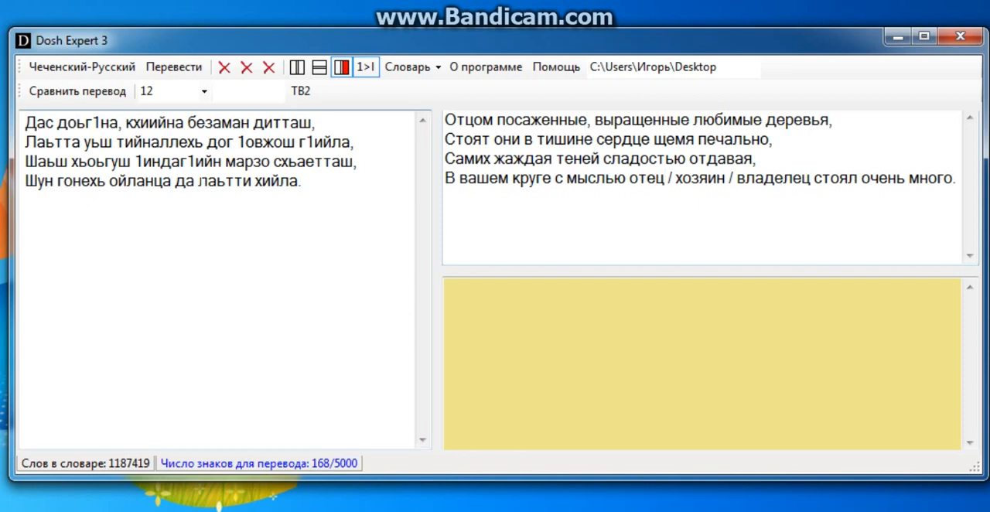
{"action": "left_click", "coordinate": [198, 181]}
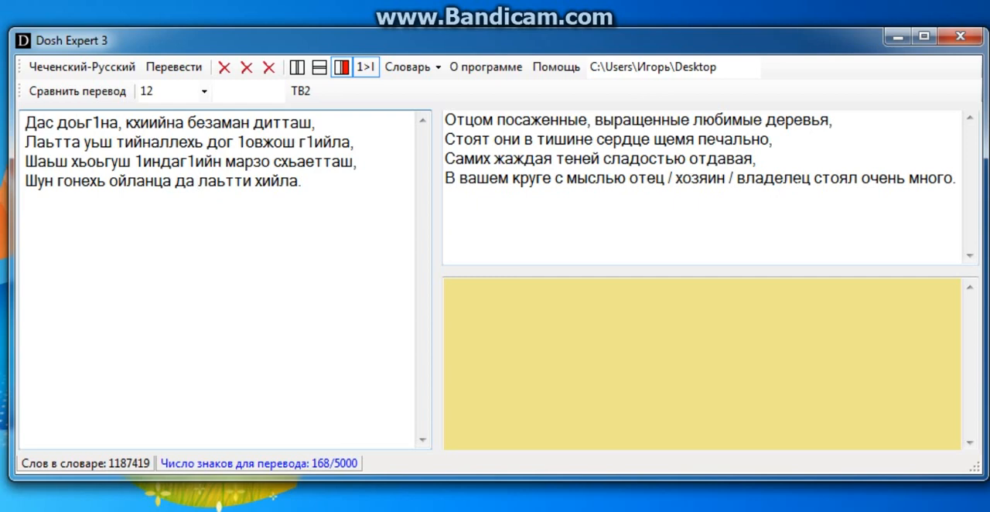
{"action": "left_click", "coordinate": [810, 178]}
{"action": "key", "text": "BackSpace"}
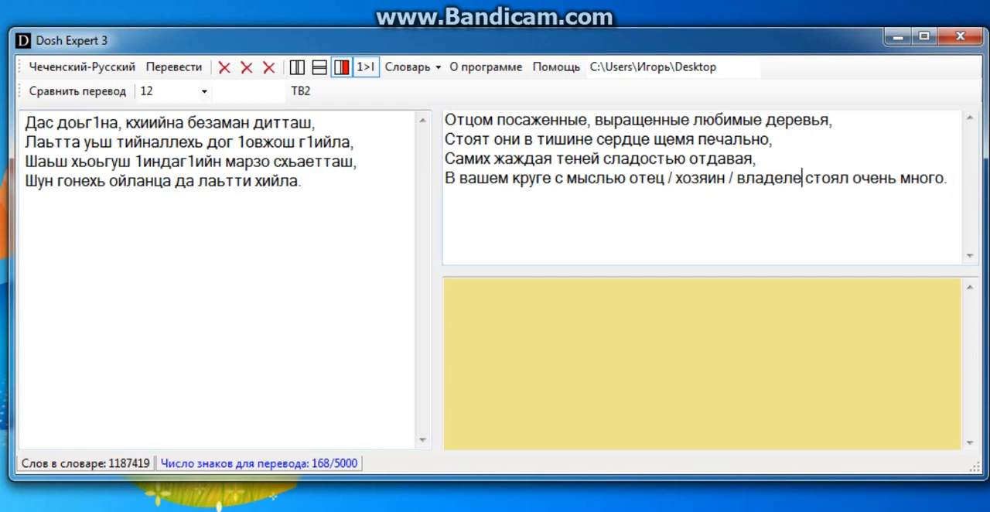
{"action": "key", "text": "BackSpace"}
{"action": "key", "text": "BackSpace"}
{"action": "key", "text": "BackSpace"}
{"action": "key", "text": "BackSpace"}
{"action": "key", "text": "BackSpace"}
{"action": "key", "text": "BackSpace"}
{"action": "key", "text": "BackSpace"}
{"action": "key", "text": "BackSpace"}
{"action": "key", "text": "BackSpace"}
{"action": "key", "text": "BackSpace"}
{"action": "key", "text": "BackSpace"}
{"action": "key", "text": "BackSpace"}
{"action": "key", "text": "BackSpace"}
{"action": "key", "text": "BackSpace"}
{"action": "key", "text": "BackSpace"}
{"action": "key", "text": "BackSpace"}
{"action": "key", "text": "BackSpace"}
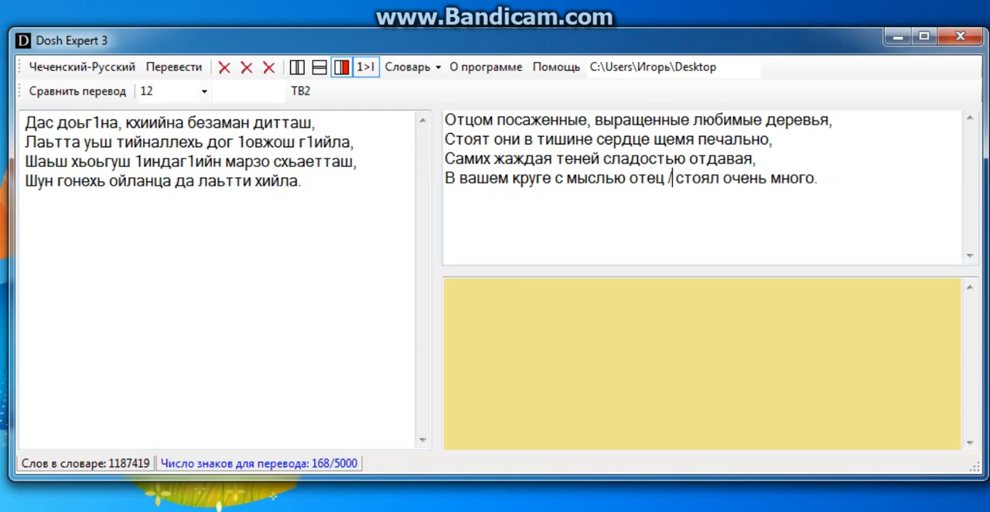
{"action": "key", "text": "BackSpace"}
{"action": "key", "text": "BackSpace"}
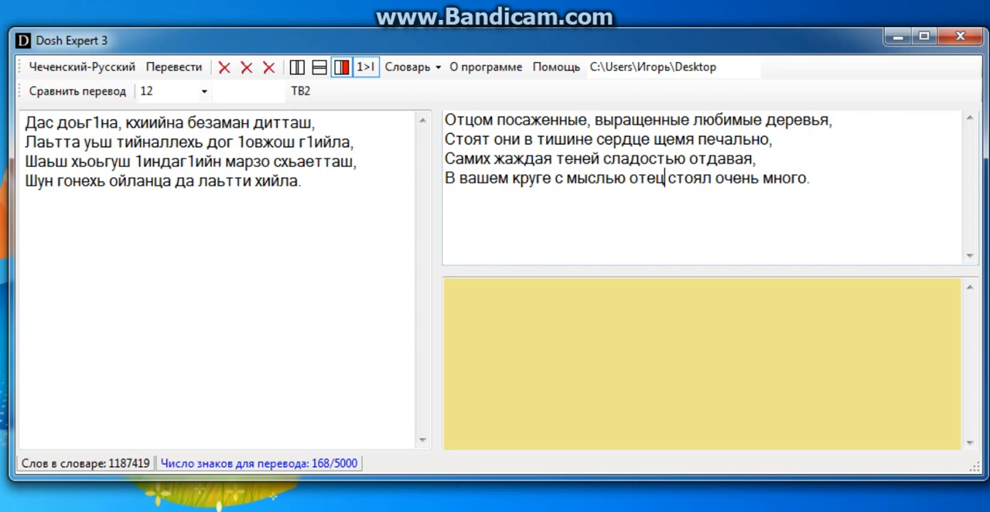
Review the line ends of the edited Russian translation and load it as the source text for comparison with the Chechen original
{"action": "left_click", "coordinate": [811, 178]}
{"action": "left_click", "coordinate": [757, 159]}
{"action": "left_click", "coordinate": [773, 139]}
{"action": "left_click", "coordinate": [834, 120]}
{"action": "left_click", "coordinate": [78, 91]}
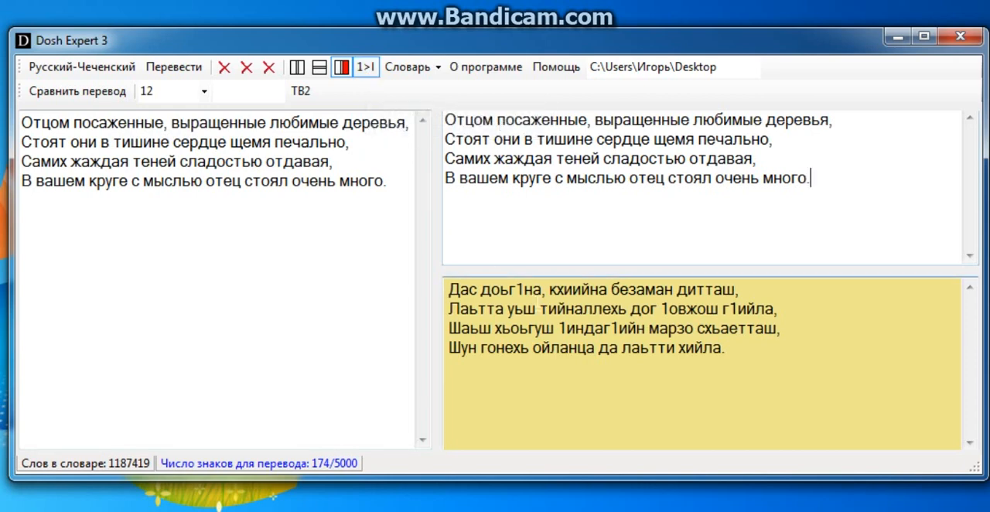
Check how the digit "1" is used as a letter in "доьг1на", "1овжош" and "г1ийла" of the Chechen original
{"action": "left_click_drag", "start_coordinate": [526, 291], "coordinate": [516, 291]}
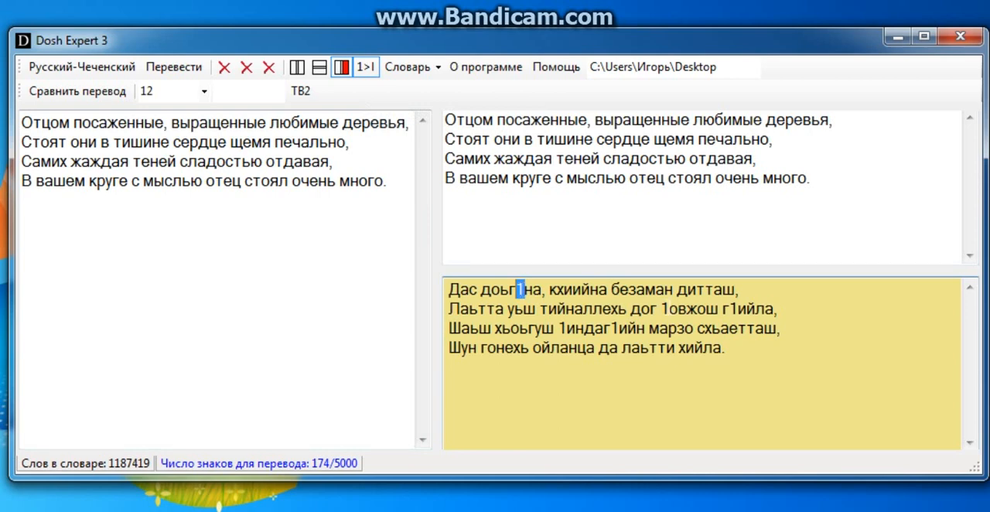
{"action": "left_click_drag", "start_coordinate": [670, 309], "coordinate": [662, 309]}
{"action": "left_click", "coordinate": [738, 308]}
{"action": "left_click_drag", "start_coordinate": [737, 308], "coordinate": [731, 309]}
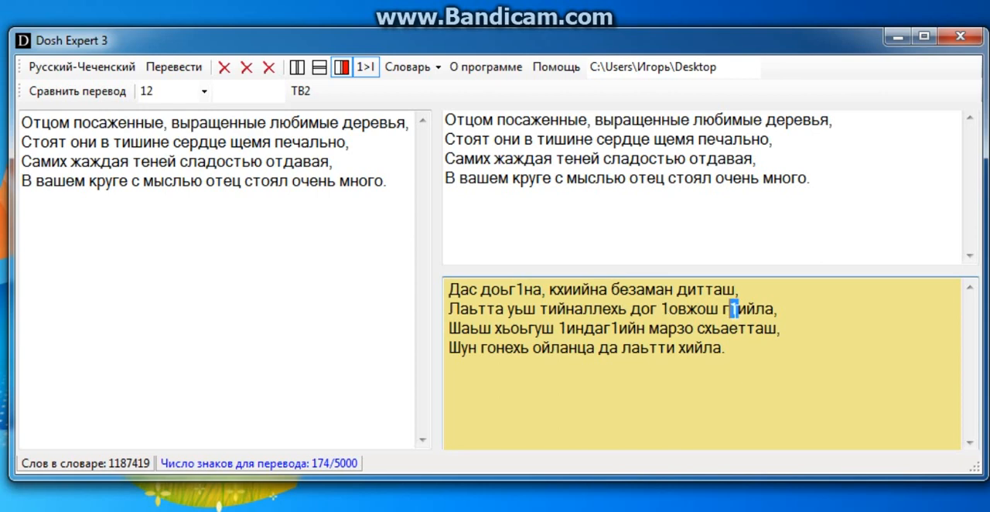
{"action": "left_click", "coordinate": [764, 346]}
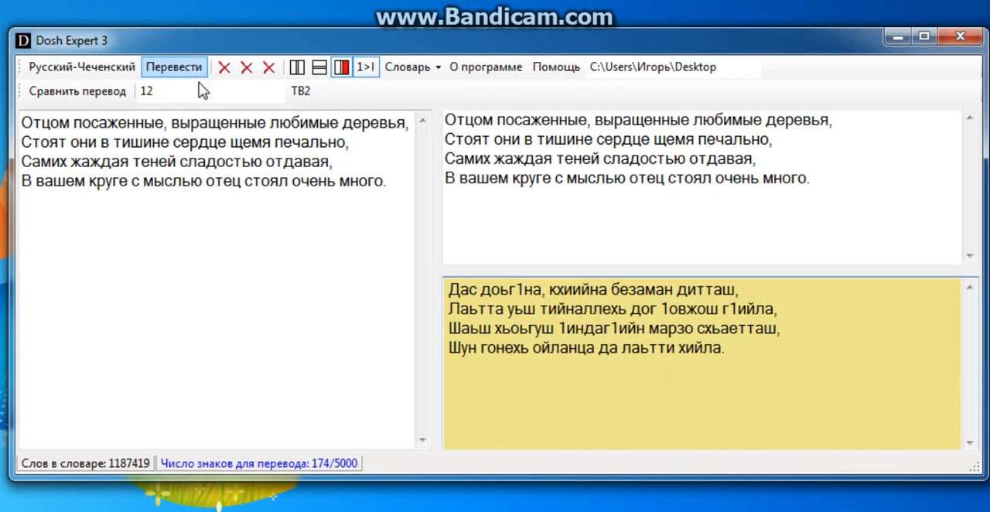
Translate the Russian verse back into Chechen and reduce the variants "Деца / дас" at the start of the first line to "Дас"
{"action": "left_click", "coordinate": [175, 68]}
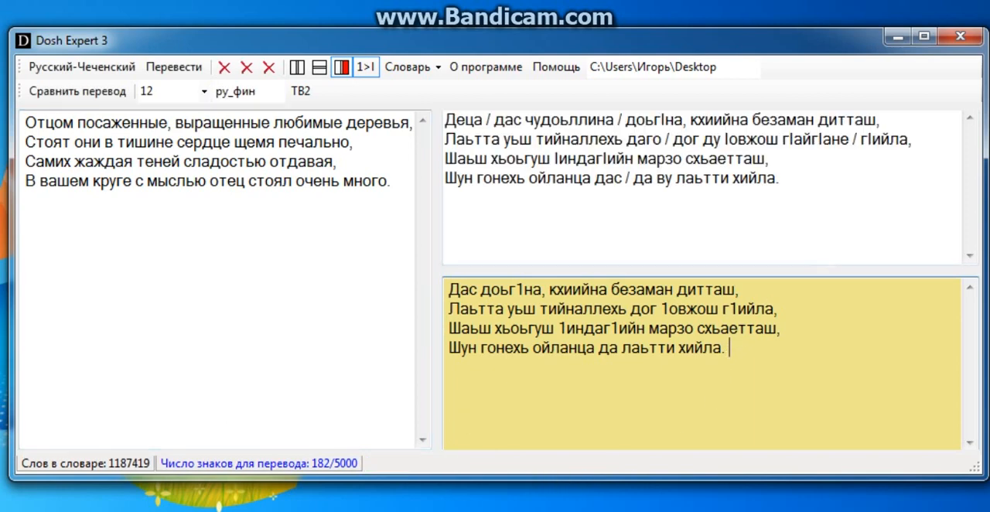
{"action": "left_click", "coordinate": [780, 178]}
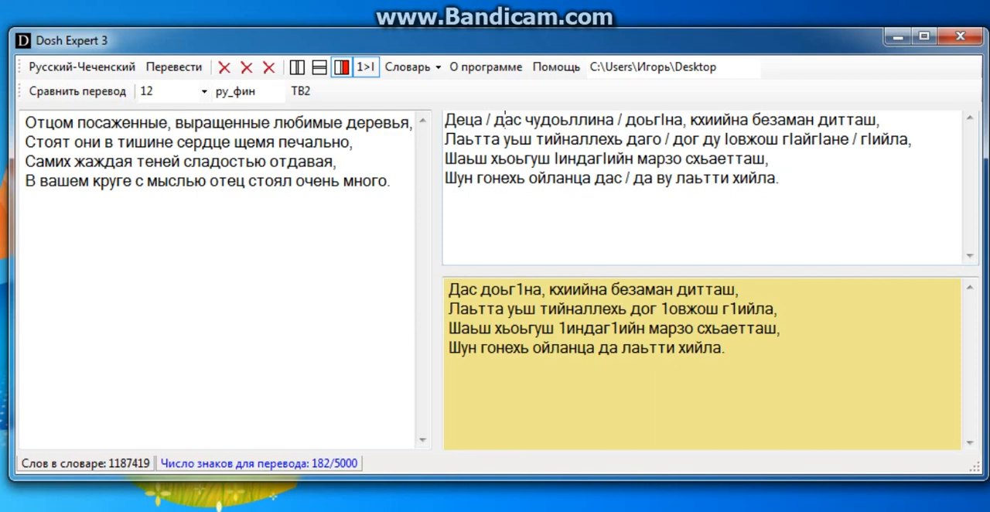
{"action": "left_click", "coordinate": [508, 124]}
{"action": "key", "text": "BackSpace"}
{"action": "key", "text": "BackSpace"}
{"action": "key", "text": "BackSpace"}
{"action": "key", "text": "BackSpace"}
{"action": "key", "text": "BackSpace"}
{"action": "key", "text": "BackSpace"}
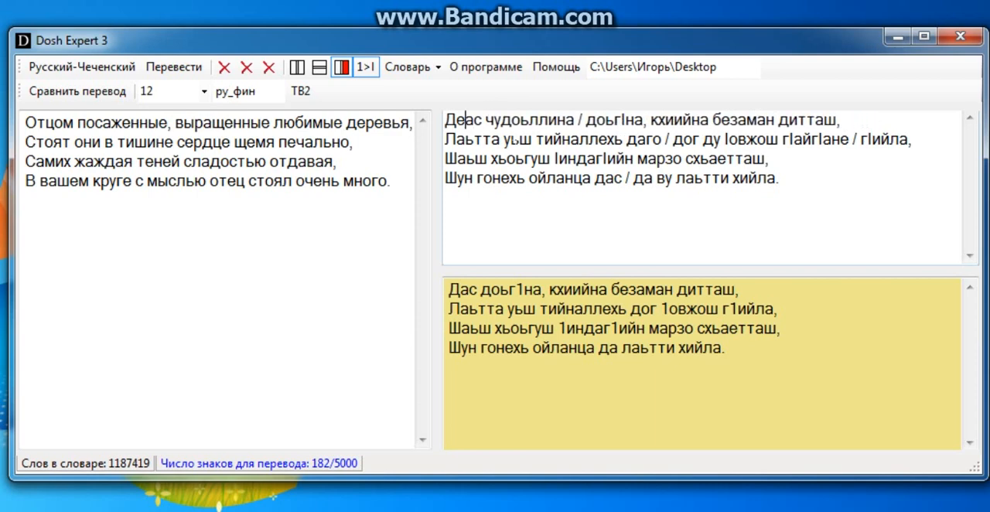
{"action": "key", "text": "BackSpace"}
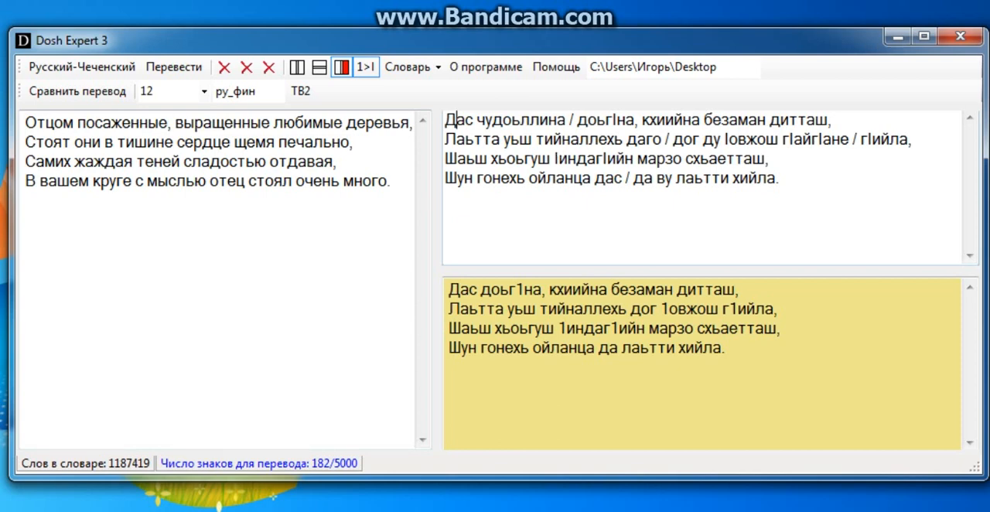
Delete the variant "чудоьллина /" from the first back-translated line, keeping "доьгIна"
{"action": "left_click_drag", "start_coordinate": [566, 120], "coordinate": [477, 120]}
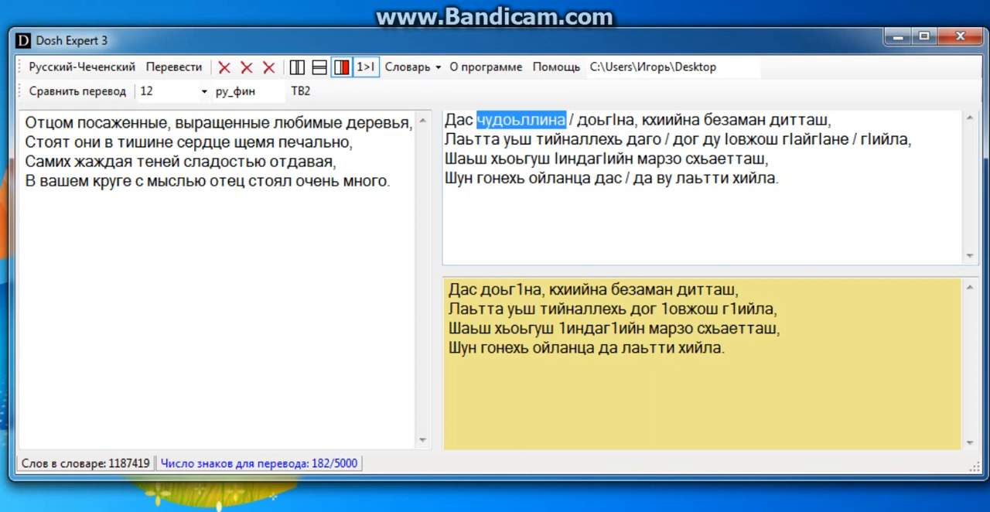
{"action": "left_click", "coordinate": [579, 120]}
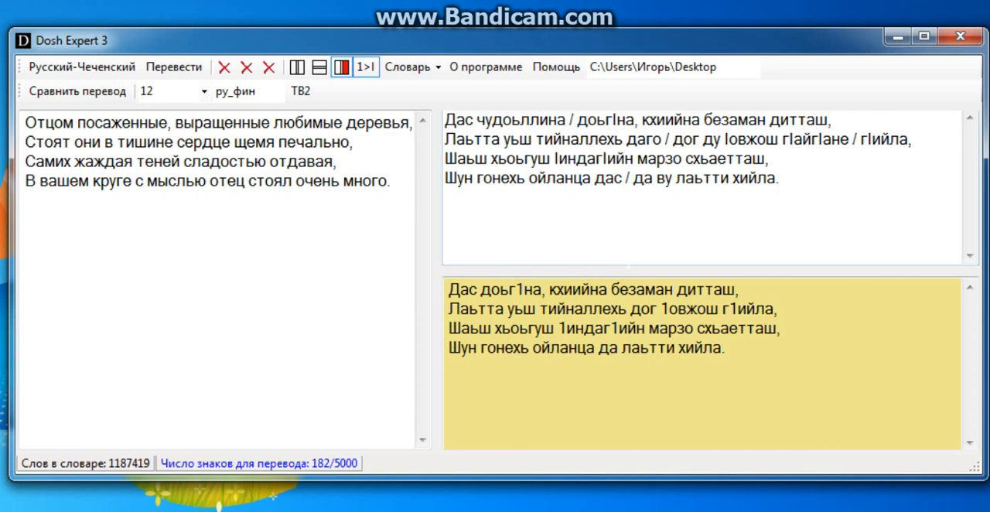
{"action": "key", "text": "BackSpace"}
{"action": "key", "text": "BackSpace"}
{"action": "key", "text": "BackSpace"}
{"action": "key", "text": "BackSpace"}
{"action": "key", "text": "BackSpace"}
{"action": "key", "text": "BackSpace"}
{"action": "key", "text": "BackSpace"}
{"action": "key", "text": "BackSpace"}
{"action": "key", "text": "BackSpace"}
{"action": "key", "text": "BackSpace"}
{"action": "key", "text": "BackSpace"}
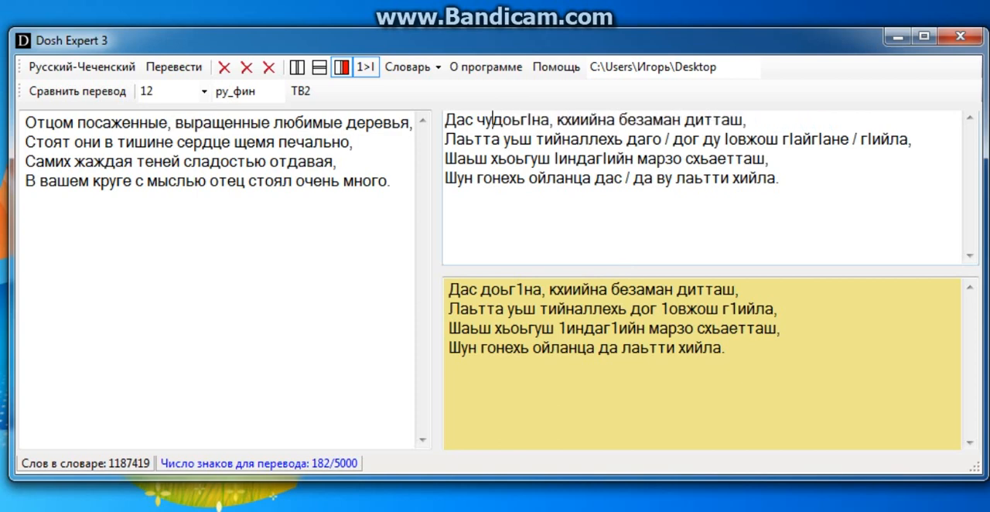
{"action": "key", "text": "BackSpace"}
{"action": "key", "text": "BackSpace"}
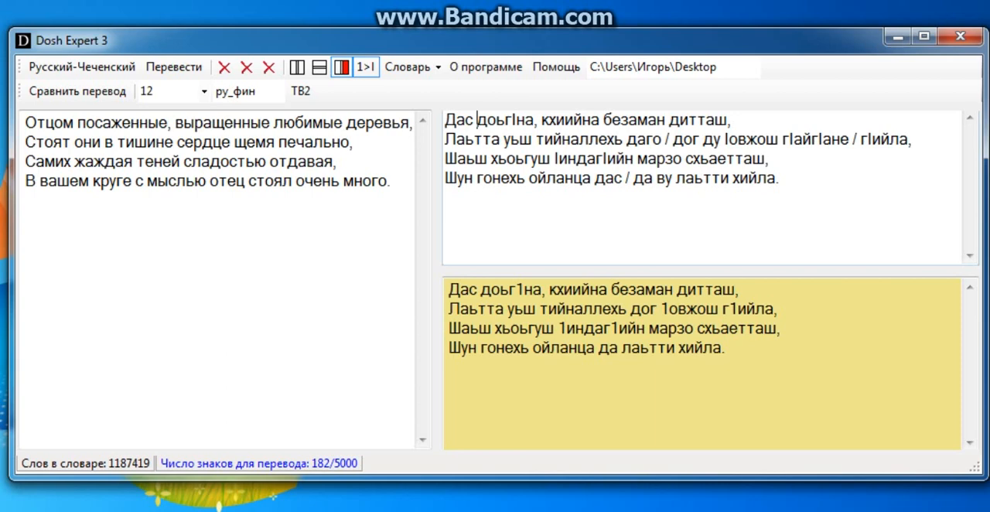
Bring the Chechen original closer to the back-translation and delete "даго /" from its second line, keeping "дог"
{"action": "left_click_drag", "start_coordinate": [610, 270], "coordinate": [606, 225]}
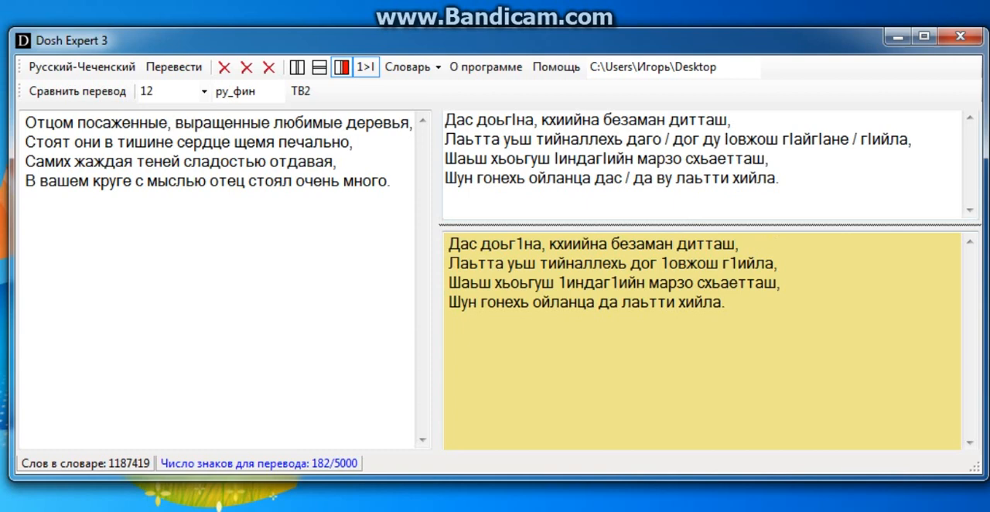
{"action": "left_click_drag", "start_coordinate": [721, 140], "coordinate": [674, 140]}
{"action": "left_click", "coordinate": [674, 140]}
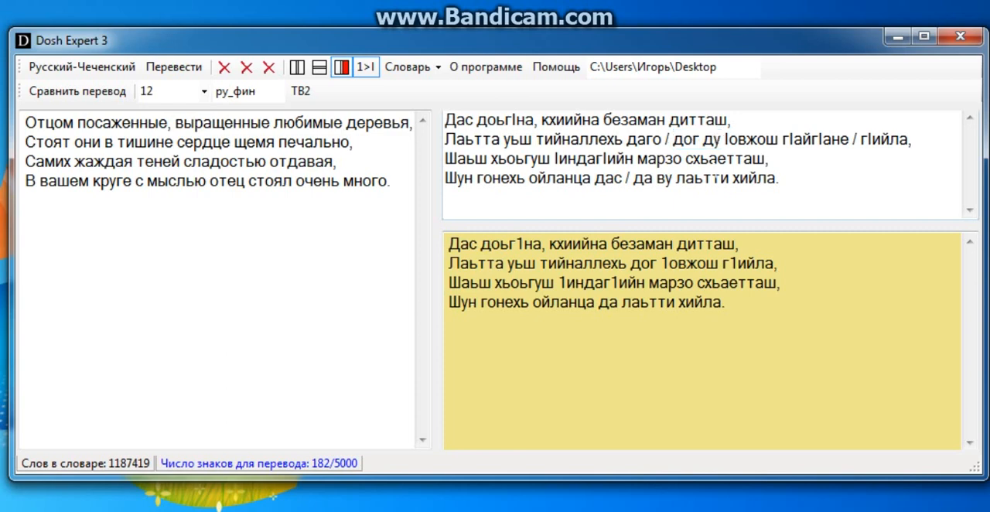
{"action": "key", "text": "BackSpace"}
{"action": "key", "text": "BackSpace"}
{"action": "key", "text": "BackSpace"}
{"action": "key", "text": "BackSpace"}
{"action": "key", "text": "BackSpace"}
{"action": "key", "text": "BackSpace"}
{"action": "key", "text": "BackSpace"}
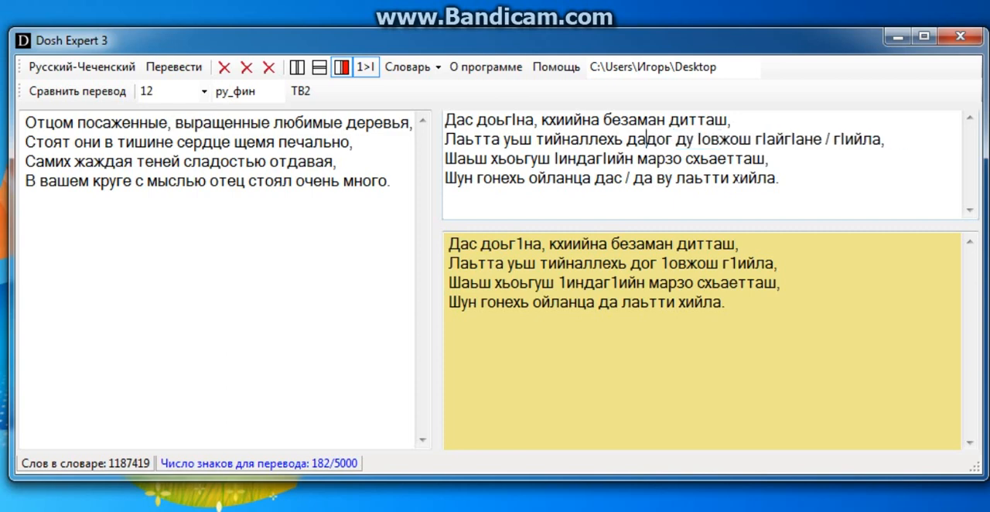
Delete the word "ду" after "дог" in the second back-translated line
{"action": "left_click", "coordinate": [680, 140]}
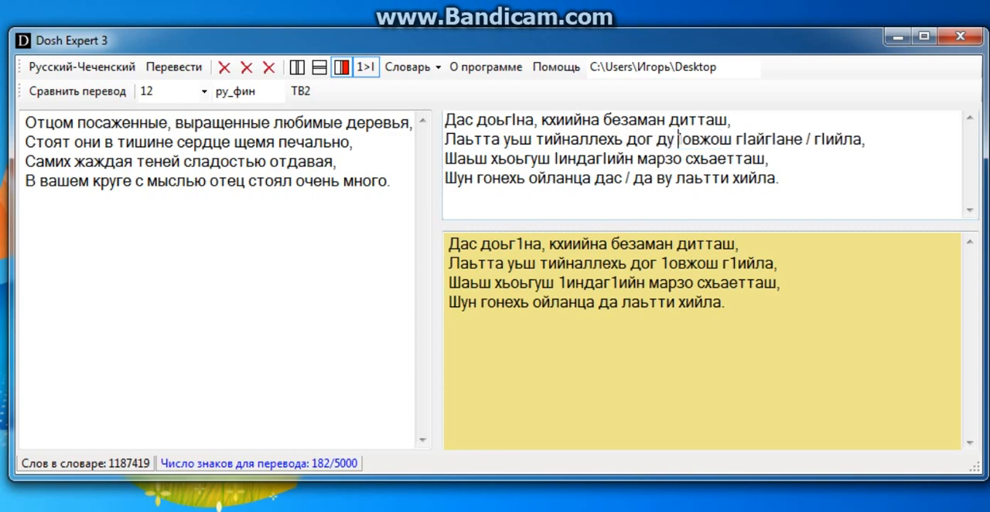
{"action": "key", "text": "BackSpace"}
{"action": "key", "text": "BackSpace"}
{"action": "key", "text": "BackSpace"}
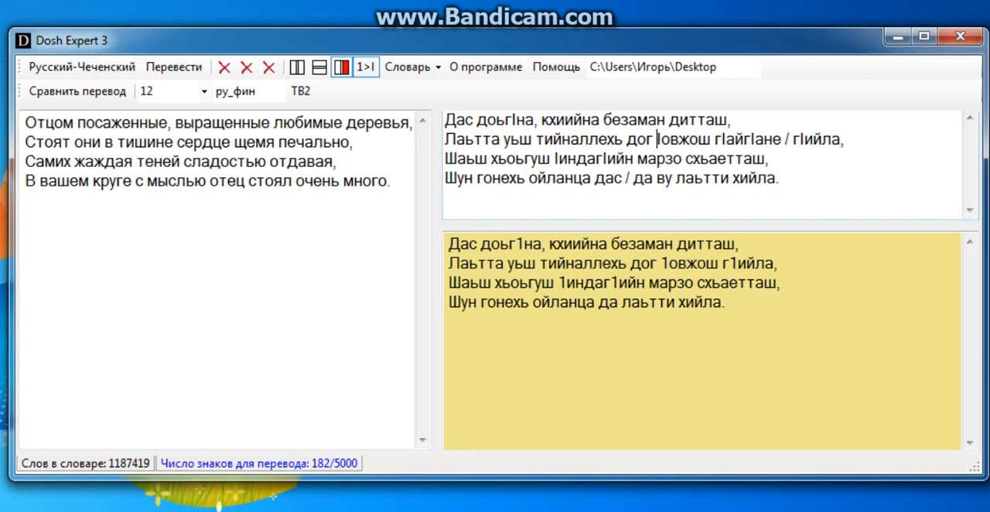
Delete the variant "гIайгIане /" from the second back-translated line, keeping "гIийла"
{"action": "left_click", "coordinate": [793, 140]}
{"action": "key", "text": "BackSpace"}
{"action": "key", "text": "BackSpace"}
{"action": "key", "text": "BackSpace"}
{"action": "key", "text": "BackSpace"}
{"action": "key", "text": "BackSpace"}
{"action": "key", "text": "BackSpace"}
{"action": "key", "text": "BackSpace"}
{"action": "key", "text": "BackSpace"}
{"action": "key", "text": "BackSpace"}
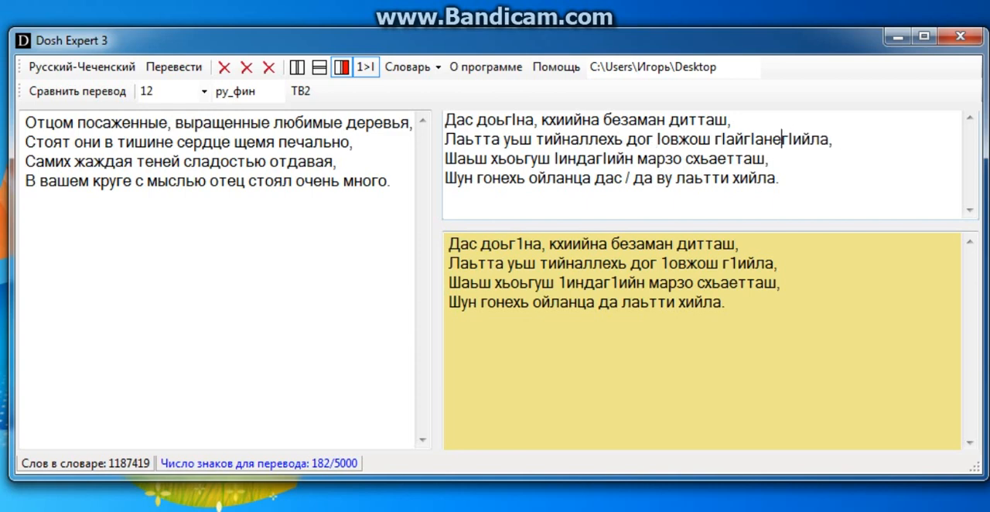
{"action": "key", "text": "BackSpace"}
{"action": "key", "text": "BackSpace"}
{"action": "key", "text": "BackSpace"}
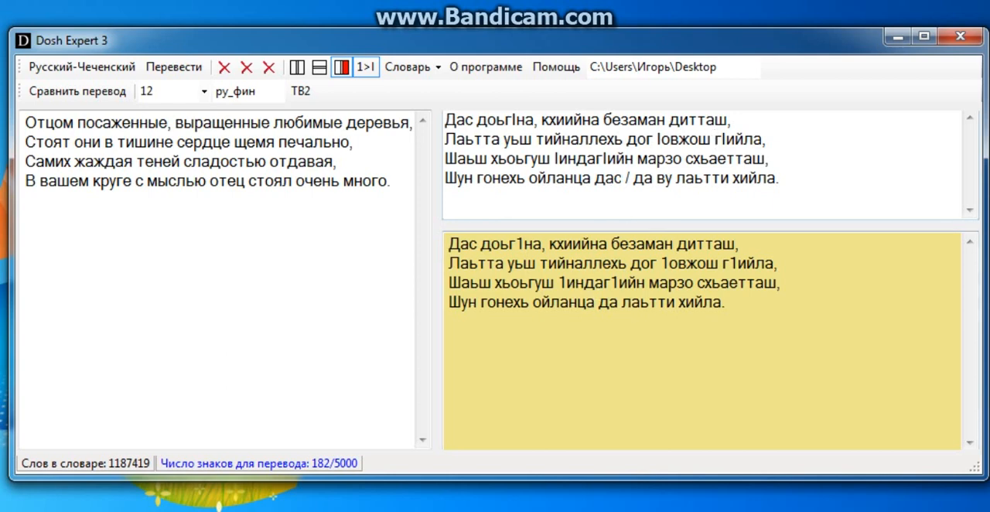
Delete the variant "дас /" from the fourth back-translated line, keeping "да"
{"action": "left_click_drag", "start_coordinate": [623, 178], "coordinate": [595, 178]}
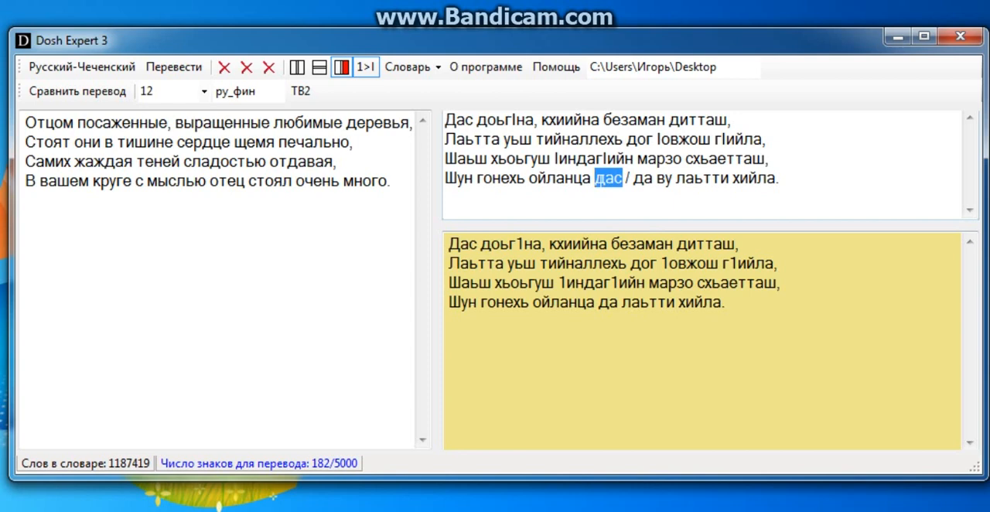
{"action": "left_click_drag", "start_coordinate": [673, 178], "coordinate": [645, 178]}
{"action": "left_click", "coordinate": [635, 179]}
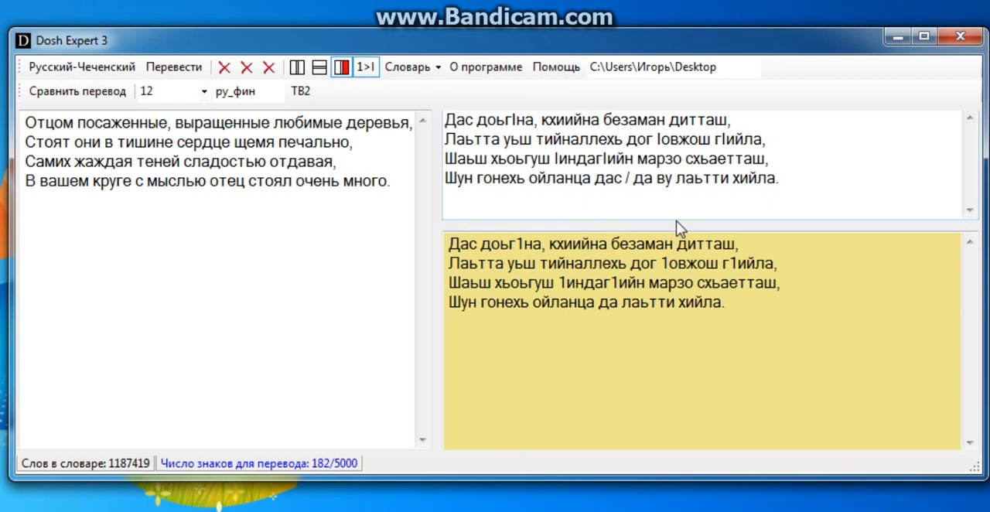
{"action": "key", "text": "BackSpace"}
{"action": "key", "text": "BackSpace"}
{"action": "key", "text": "BackSpace"}
{"action": "key", "text": "BackSpace"}
{"action": "key", "text": "BackSpace"}
{"action": "key", "text": "BackSpace"}
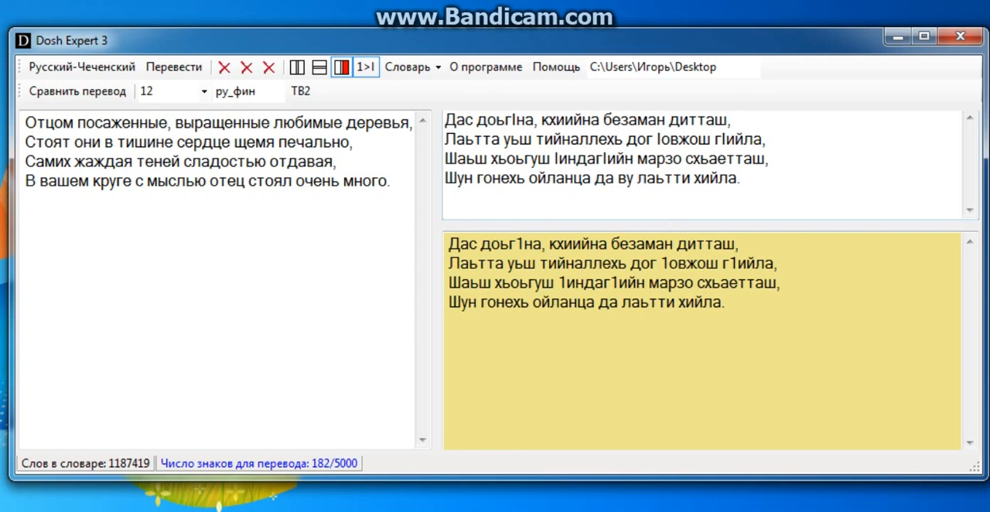
Delete the word "ву" before "лаьтти" in the fourth back-translated line
{"action": "key", "text": "BackSpace"}
{"action": "key", "text": "BackSpace"}
{"action": "key", "text": "BackSpace"}
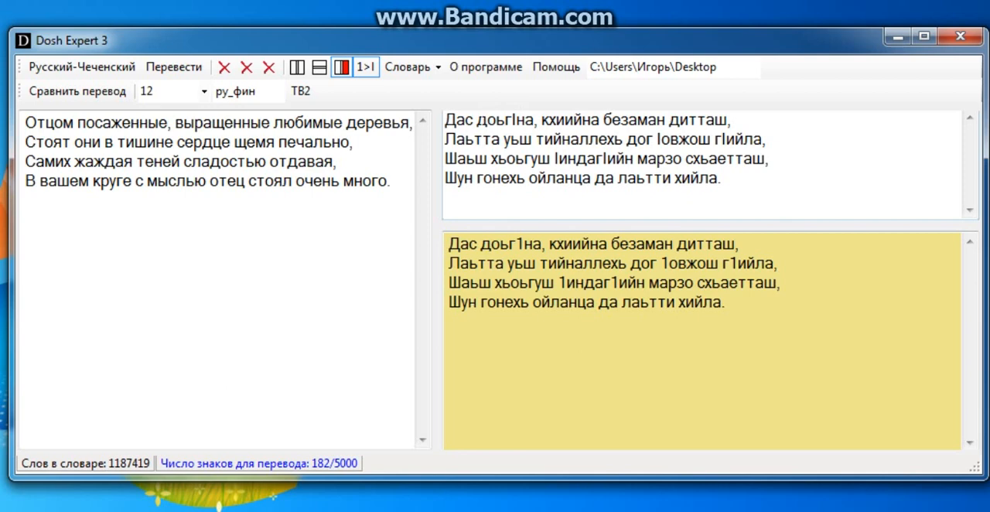
Compare the edited Chechen back-translation line by line with the original verse below it
{"action": "left_click_drag", "start_coordinate": [478, 119], "coordinate": [445, 120]}
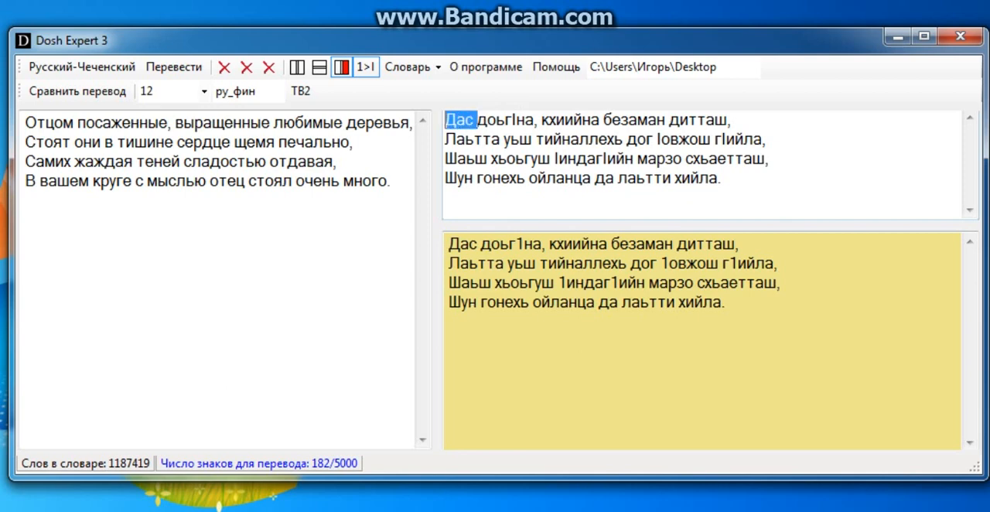
{"action": "left_click", "coordinate": [766, 185]}
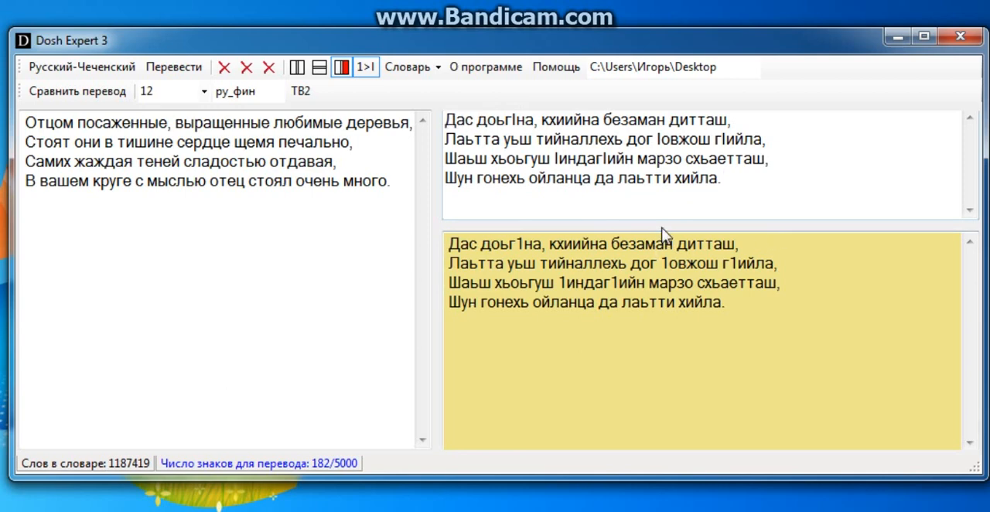
{"action": "left_click_drag", "start_coordinate": [663, 229], "coordinate": [663, 219]}
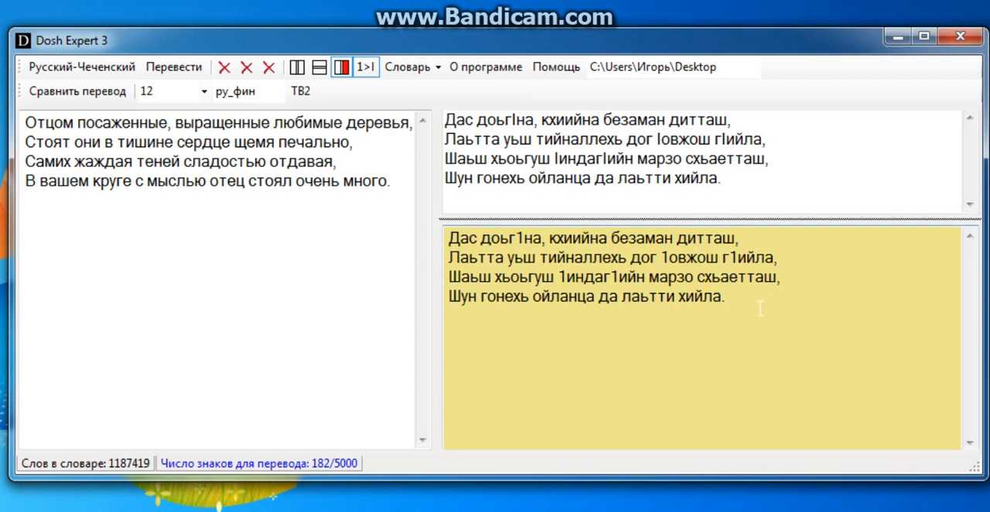
{"action": "left_click", "coordinate": [762, 183]}
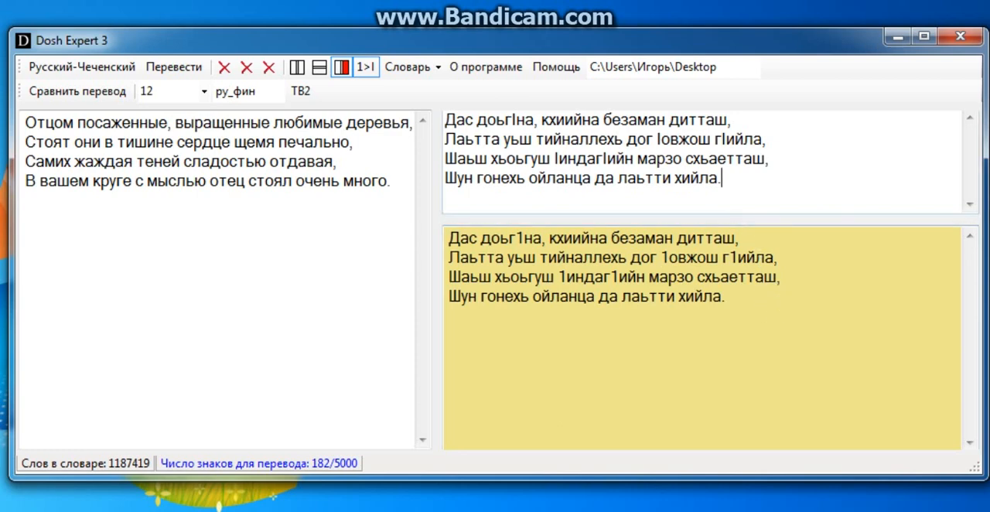
{"action": "left_click", "coordinate": [786, 161]}
{"action": "left_click", "coordinate": [767, 139]}
{"action": "left_click", "coordinate": [731, 120]}
{"action": "left_click", "coordinate": [766, 139]}
{"action": "left_click", "coordinate": [769, 159]}
{"action": "left_click", "coordinate": [722, 178]}
{"action": "left_click", "coordinate": [769, 158]}
{"action": "left_click", "coordinate": [766, 139]}
{"action": "left_click", "coordinate": [732, 119]}
{"action": "left_click", "coordinate": [766, 139]}
{"action": "left_click", "coordinate": [769, 159]}
{"action": "left_click", "coordinate": [723, 178]}
{"action": "left_click", "coordinate": [769, 158]}
{"action": "left_click", "coordinate": [766, 140]}
{"action": "left_click", "coordinate": [732, 120]}
{"action": "left_click", "coordinate": [766, 140]}
{"action": "left_click", "coordinate": [723, 178]}
{"action": "left_click", "coordinate": [770, 158]}
{"action": "left_click", "coordinate": [766, 139]}
{"action": "left_click", "coordinate": [731, 119]}
{"action": "left_click", "coordinate": [766, 139]}
{"action": "left_click", "coordinate": [769, 159]}
{"action": "left_click", "coordinate": [723, 177]}
{"action": "left_click", "coordinate": [769, 159]}
{"action": "left_click", "coordinate": [766, 139]}
{"action": "left_click", "coordinate": [732, 120]}
{"action": "left_click", "coordinate": [766, 139]}
{"action": "left_click", "coordinate": [769, 159]}
{"action": "left_click", "coordinate": [722, 178]}
{"action": "key", "text": "Up"}
{"action": "key", "text": "Up"}
{"action": "key", "text": "Up"}
{"action": "left_click", "coordinate": [766, 139]}
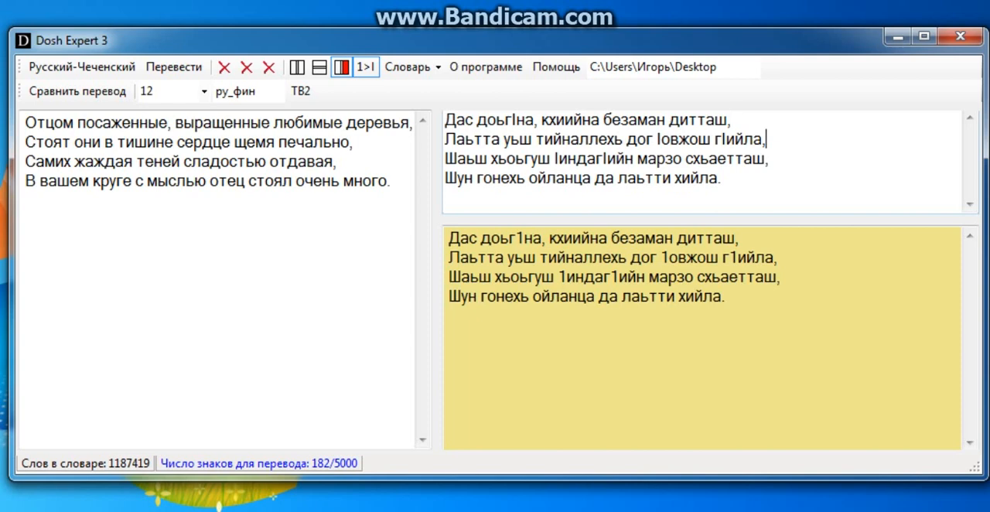